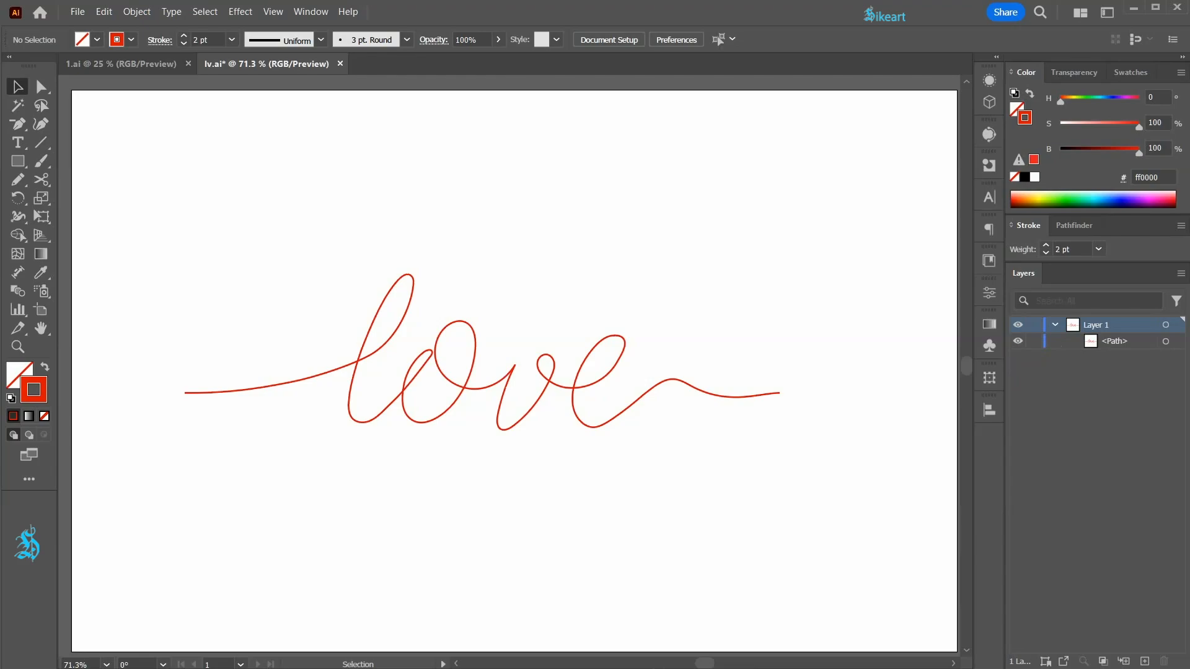
- Lock the red "love" reference path and set the stroke colour to black
click(1032, 342)
click(1023, 179)
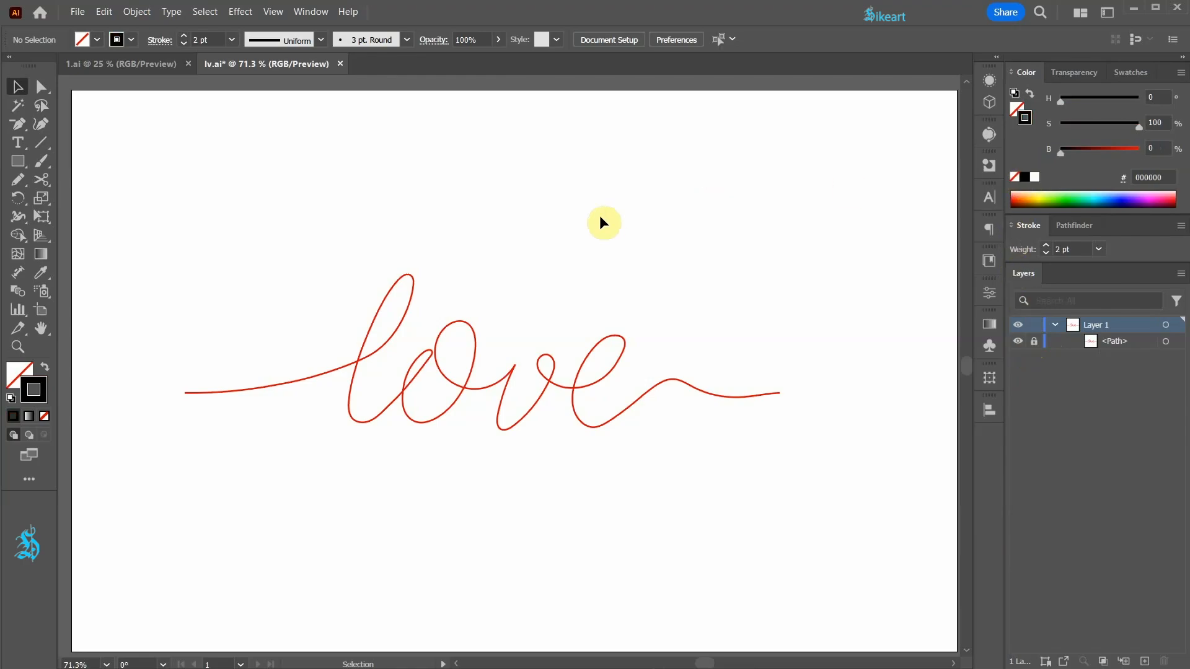
- Trace the whole red "love" lettering, including both tails, as one continuous freehand line with the Pencil tool
click(23, 185)
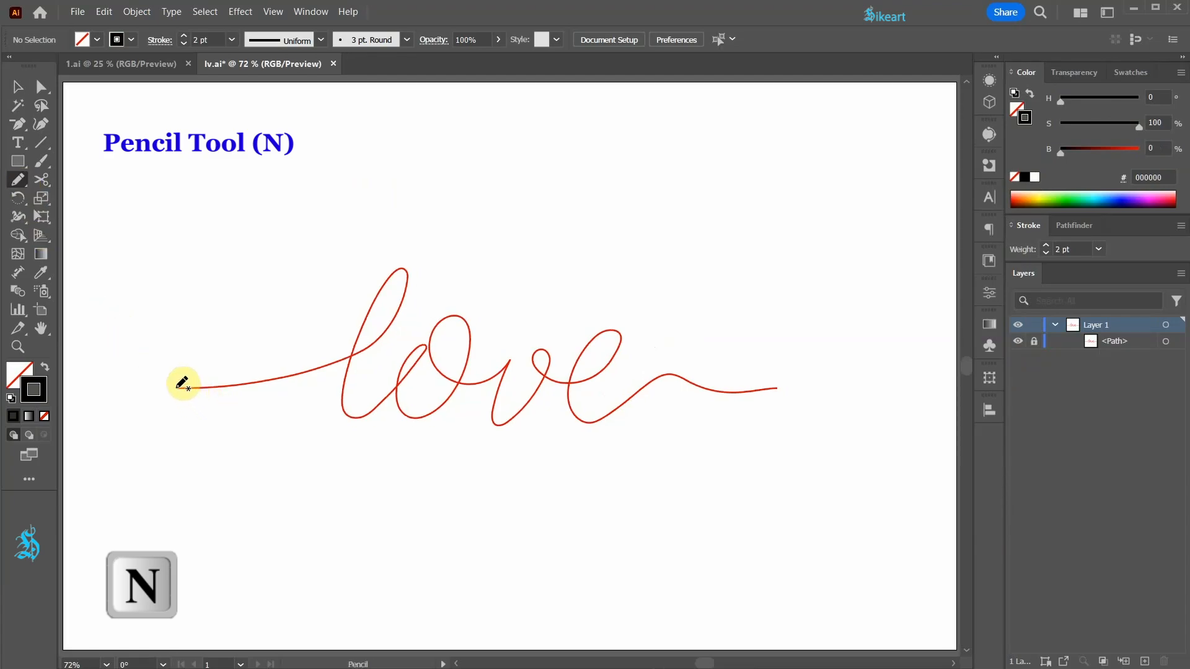
mouse_move(181, 384)
mouse_down()
mouse_move(293, 372)
mouse_move(379, 338)
mouse_move(403, 311)
mouse_move(404, 270)
mouse_move(358, 326)
mouse_move(344, 410)
mouse_move(415, 372)
mouse_up()
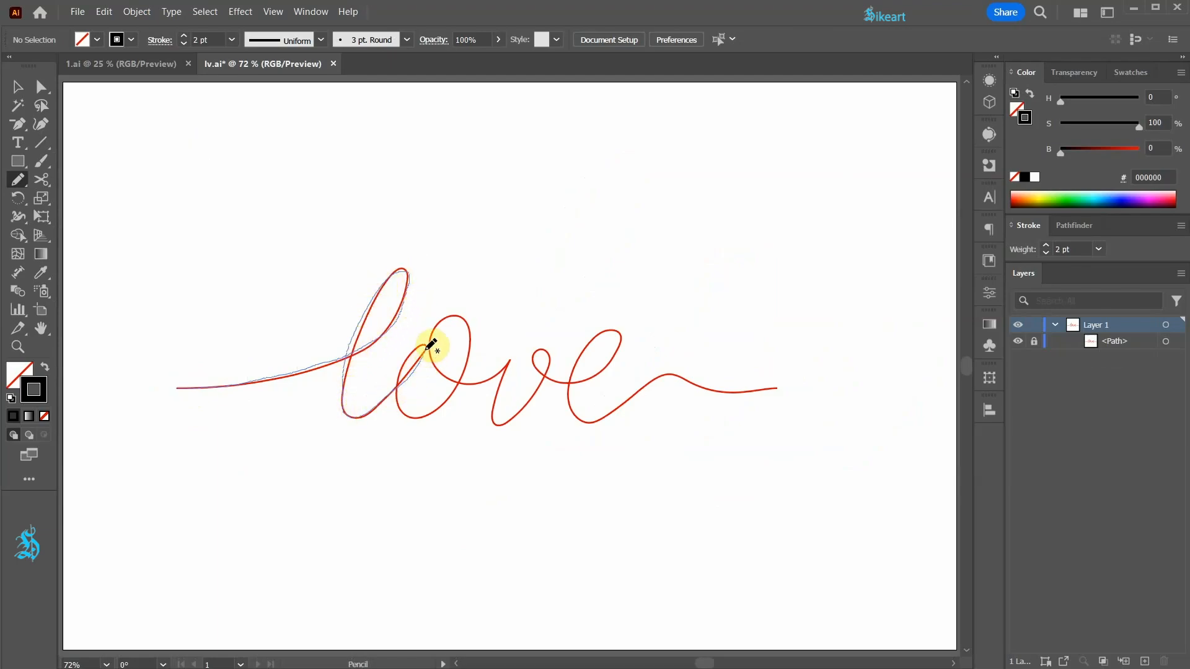
mouse_move(428, 413)
mouse_down()
mouse_move(471, 350)
mouse_move(447, 318)
mouse_move(458, 382)
mouse_move(510, 365)
mouse_move(502, 418)
mouse_move(536, 356)
mouse_move(619, 336)
mouse_move(573, 408)
mouse_move(672, 374)
mouse_move(777, 386)
mouse_up()
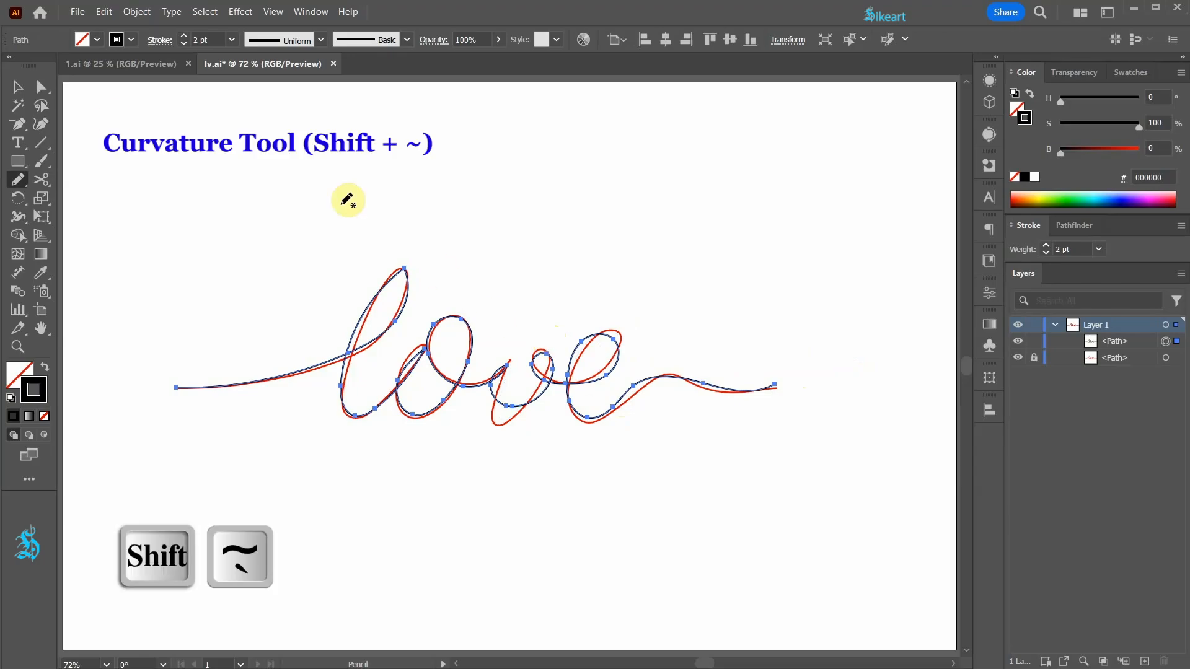
- Refine the traced letters "o" and "v" with the Curvature tool, moving their points onto the red reference line
key(a)
click(47, 126)
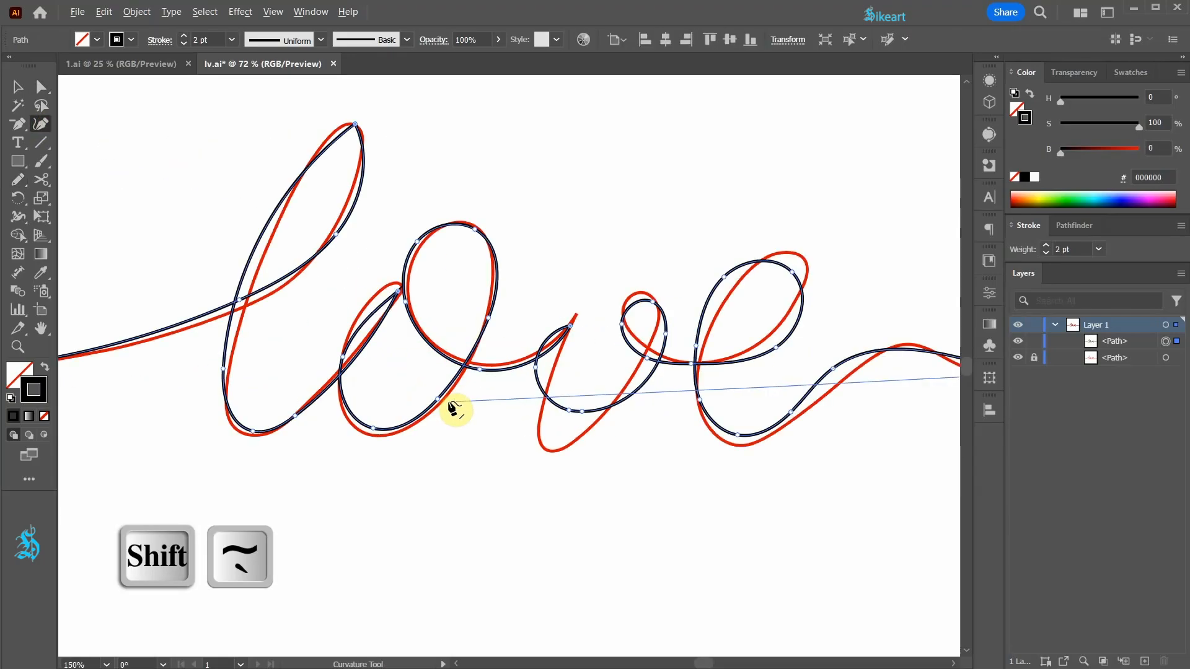
scroll(452, 404, up, 3)
mouse_move(362, 267)
mouse_down()
mouse_move(377, 252)
mouse_move(381, 261)
mouse_up()
drag(345, 443, 336, 452)
drag(431, 404, 436, 406)
drag(404, 194, 458, 167)
drag(389, 273, 392, 253)
drag(487, 365, 452, 347)
drag(608, 307, 613, 293)
drag(561, 362, 591, 367)
drag(606, 419, 567, 452)
drag(622, 421, 578, 468)
drag(735, 316, 659, 420)
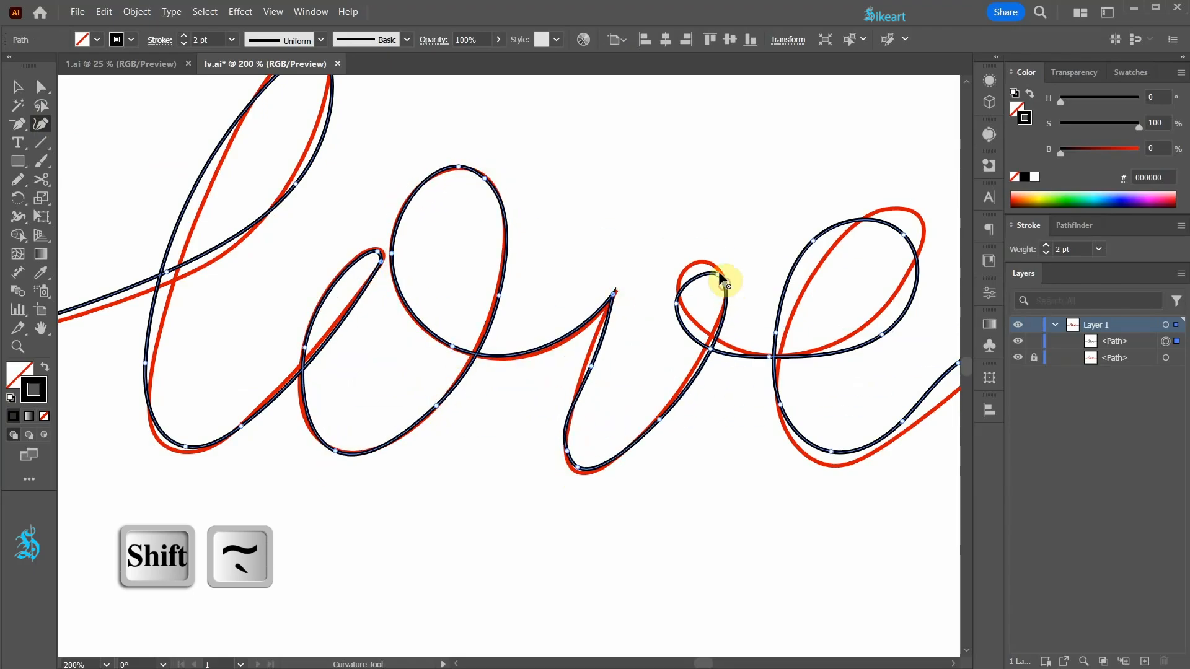
- Reshape the traced letter "e" and the ending tail to follow the red reference line
drag(881, 335, 891, 299)
drag(903, 234, 920, 219)
drag(813, 240, 886, 212)
drag(903, 430, 422, 476)
drag(860, 422, 875, 417)
drag(680, 415, 720, 425)
drag(132, 347, 875, 410)
- Adjust the points of the letter "l" loop and its crossing with the lead-in line to match the red reference
scroll(592, 356, up, 5)
scroll(592, 361, down, 5)
drag(433, 390, 454, 346)
drag(505, 324, 532, 324)
drag(592, 167, 594, 168)
drag(428, 390, 427, 402)
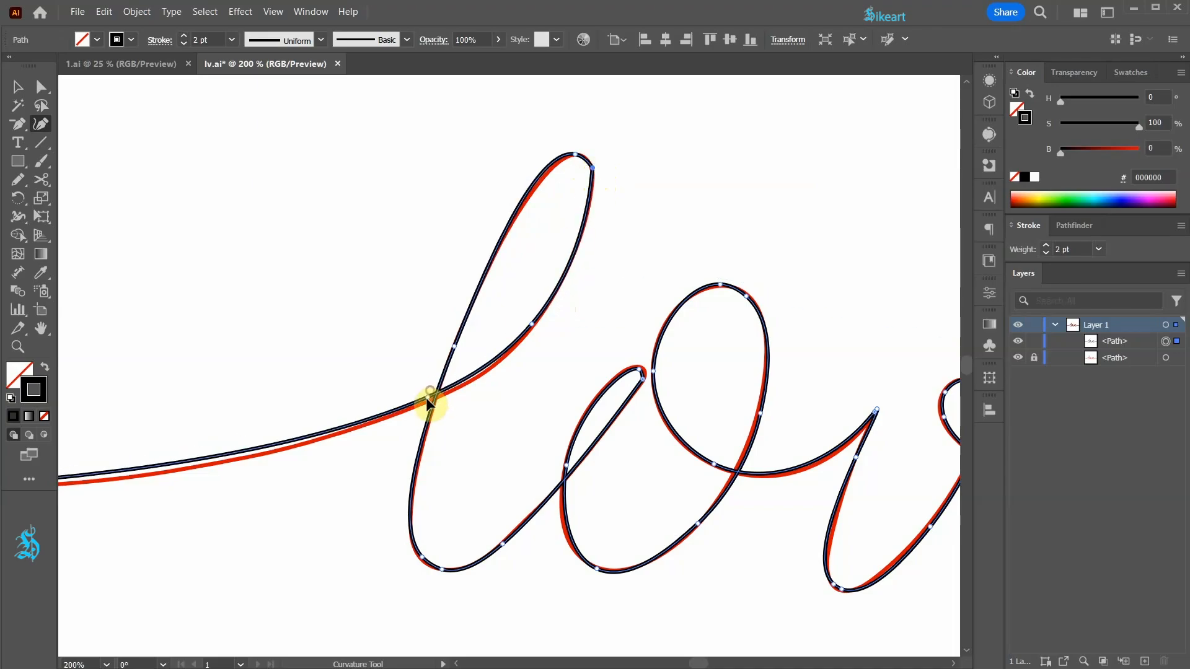
key(ctrl+0)
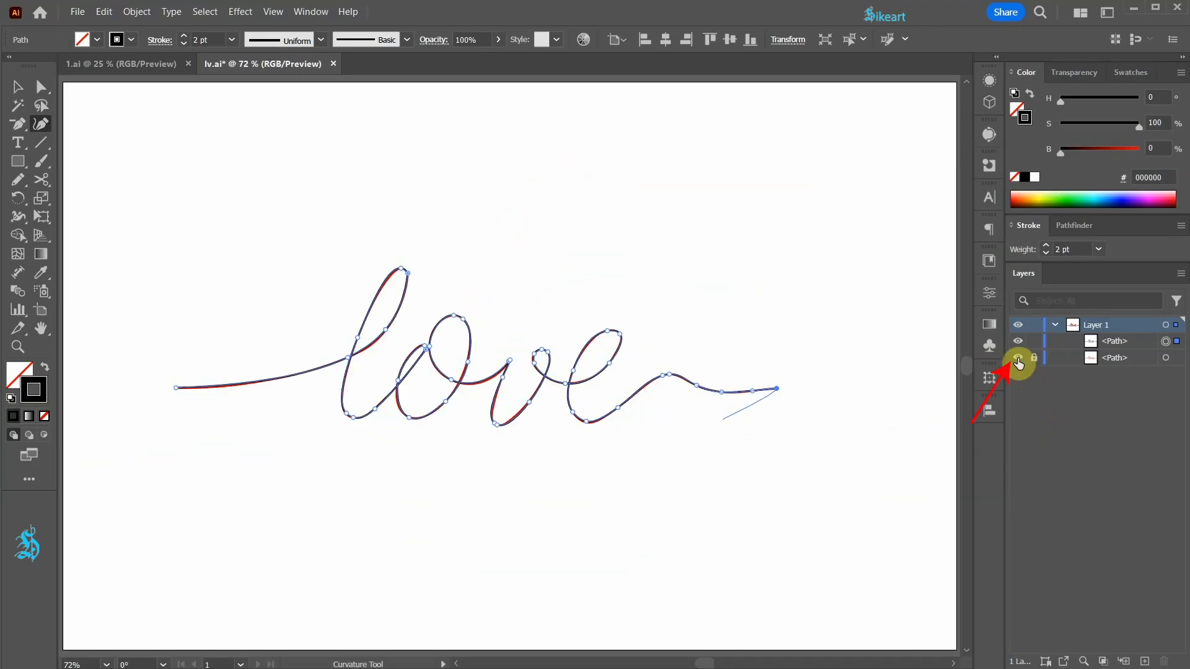
- Hide the red reference path and smooth the top of the "l" and the tip of the "o" with the Smooth tool
click(1018, 360)
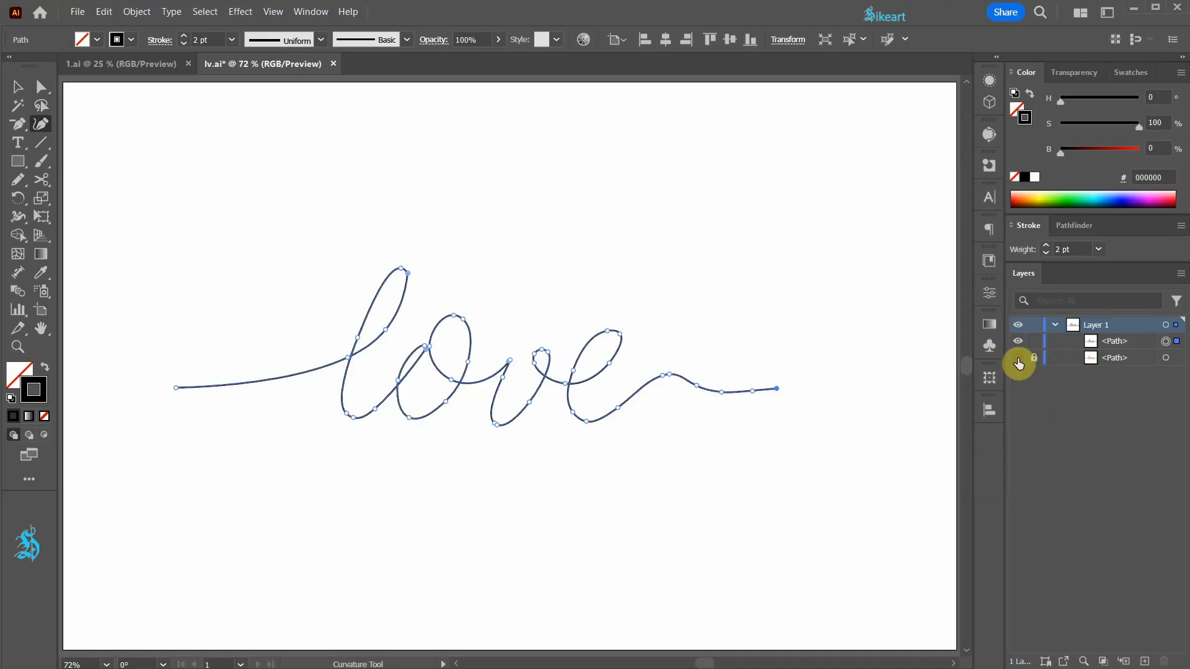
click(18, 188)
click(87, 216)
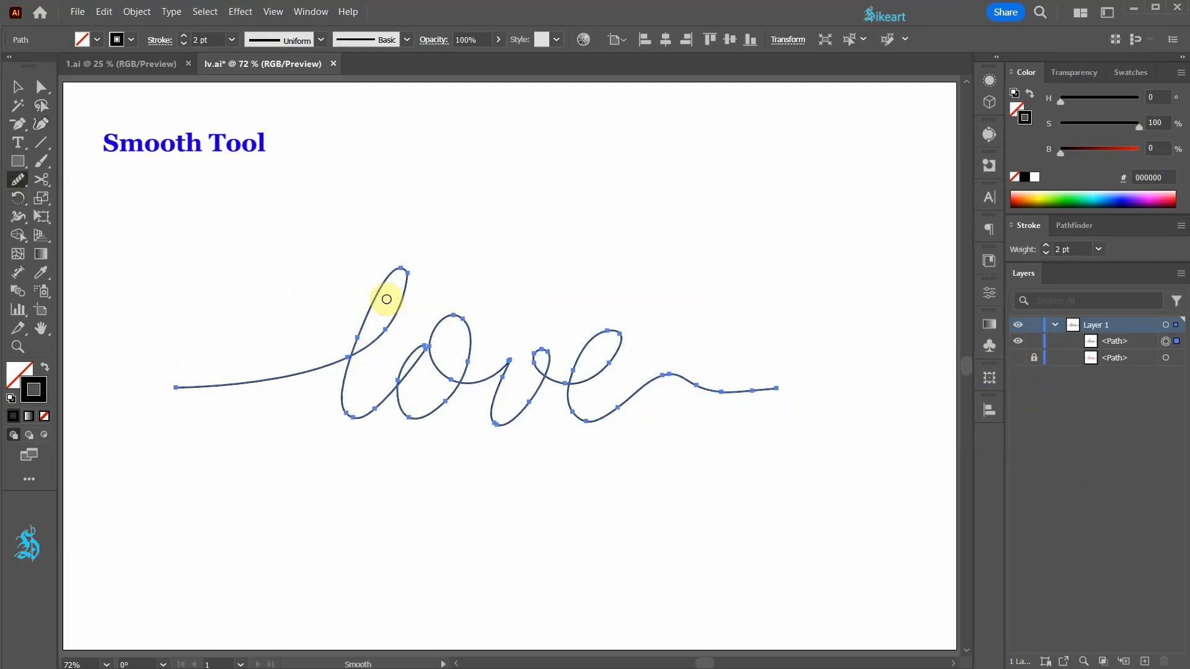
scroll(385, 297, up, 4)
mouse_move(399, 186)
mouse_down()
mouse_move(436, 209)
mouse_move(417, 268)
mouse_up()
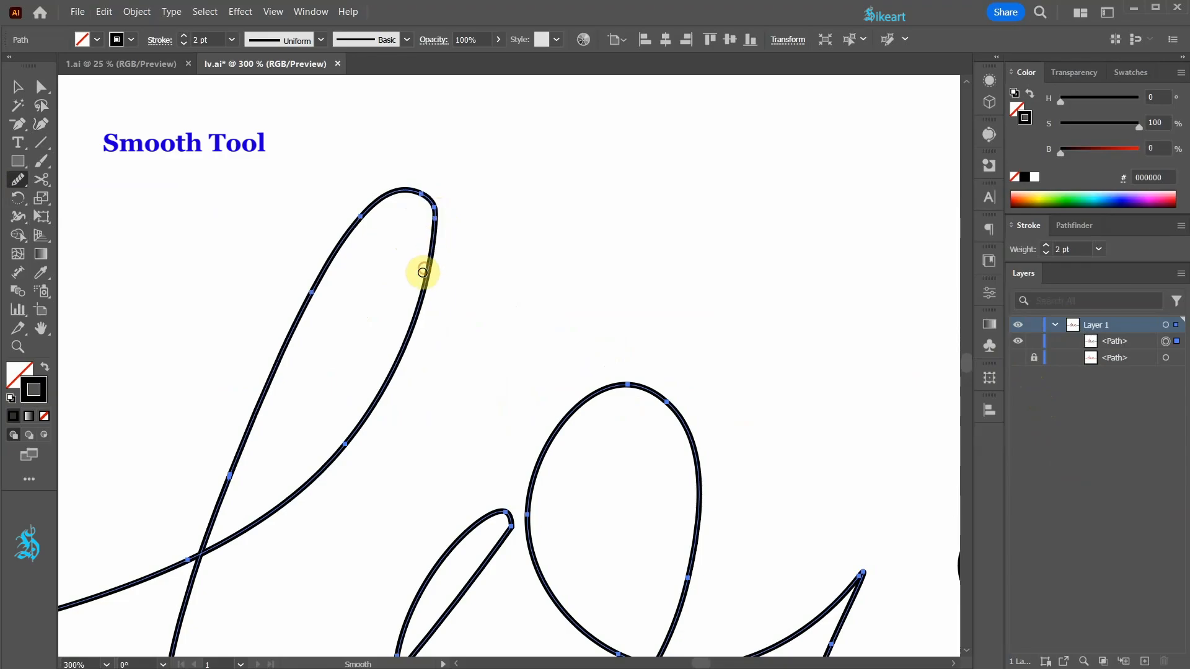
mouse_move(499, 517)
mouse_down()
mouse_move(501, 545)
mouse_move(457, 558)
mouse_up()
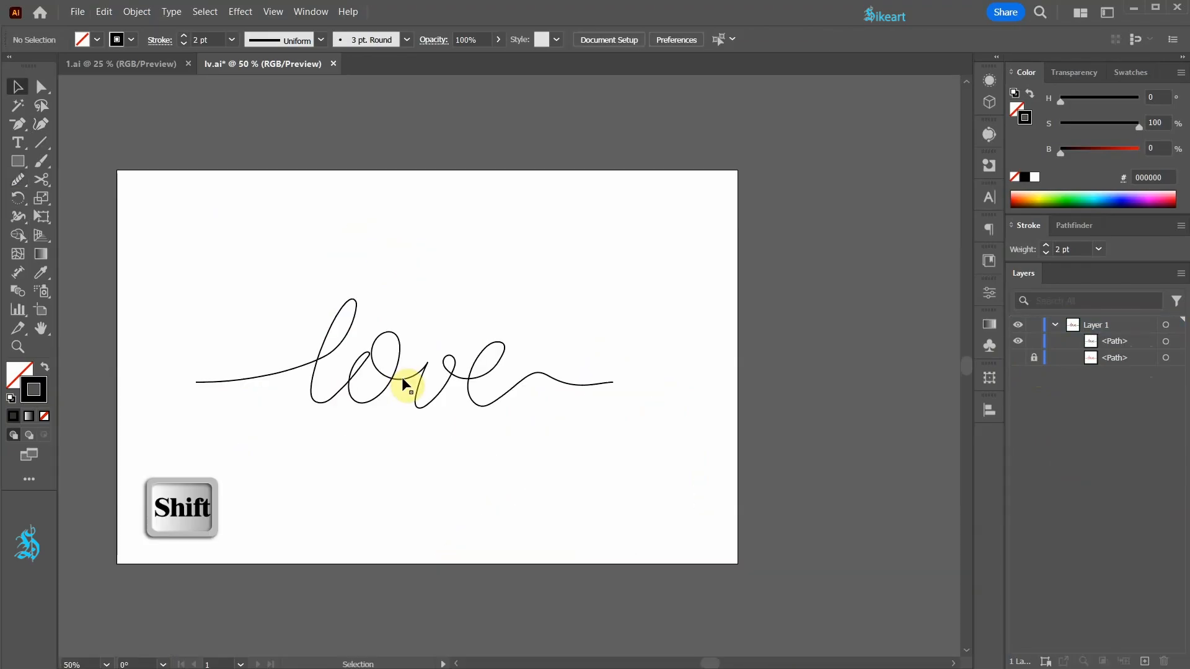
- Scale the traced lettering down proportionally and place it in the upper part of the artboard, starting at its left edge
click(403, 383)
drag(614, 408, 489, 359)
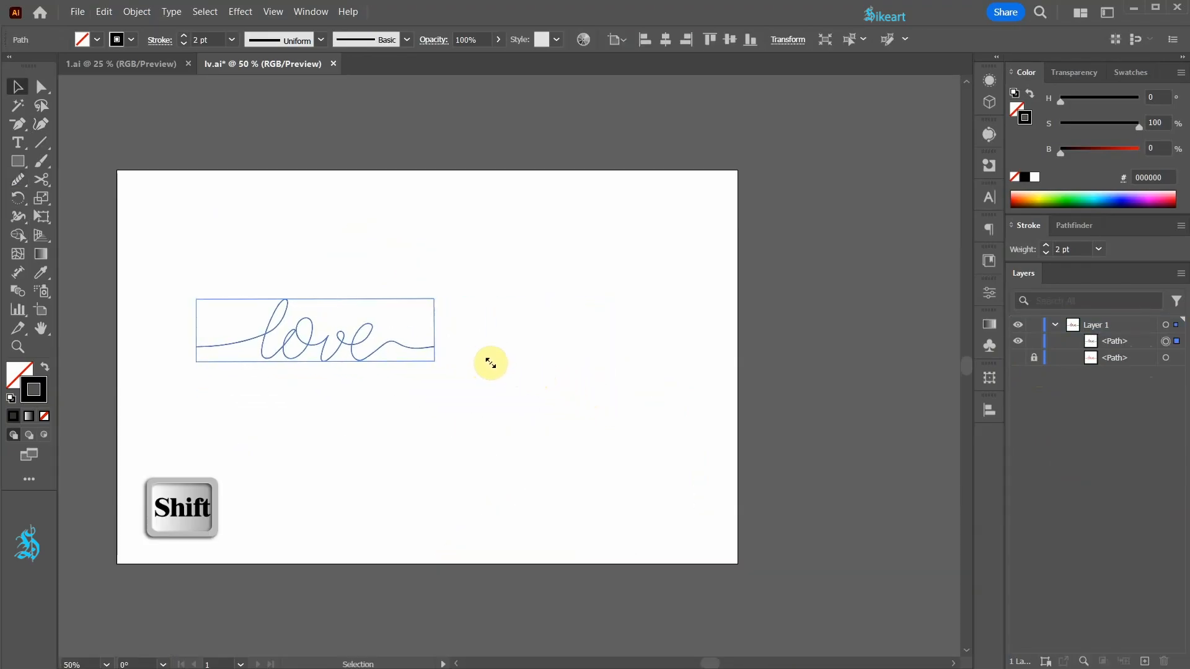
drag(351, 348, 273, 274)
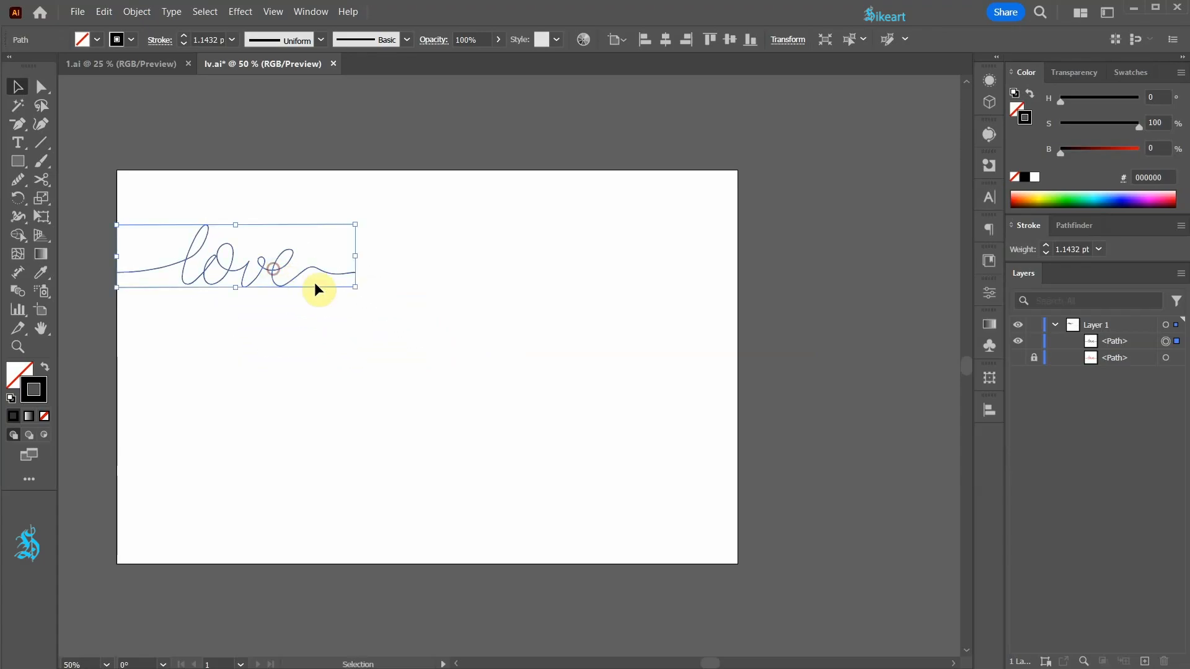
drag(356, 287, 378, 294)
- Extend the lettering from its right end anchor with the Pencil tool, drawing a looped heart and continuing to the artboard's right edge
scroll(356, 260, up, 1)
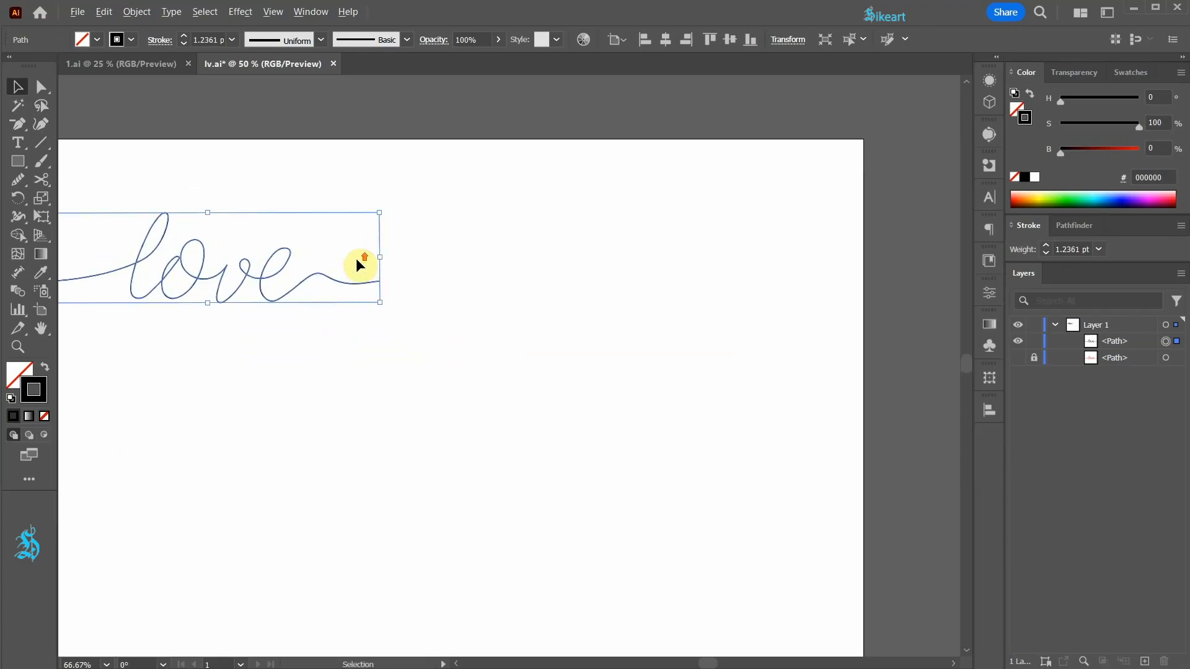
click(519, 302)
key(a)
click(38, 90)
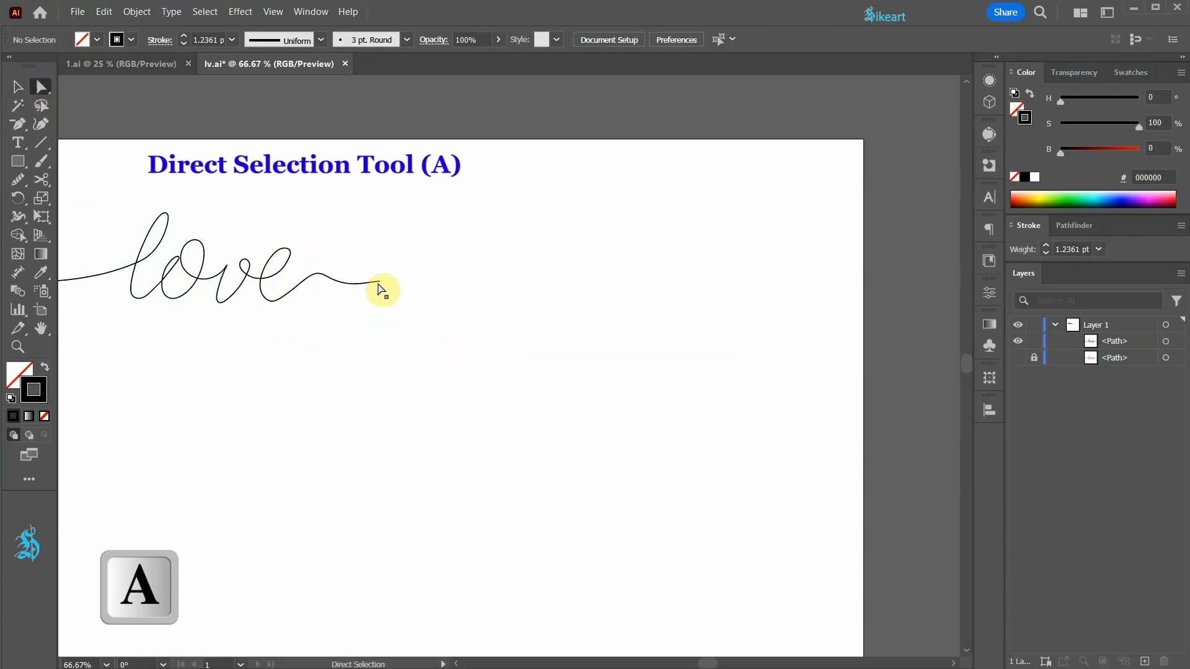
click(379, 283)
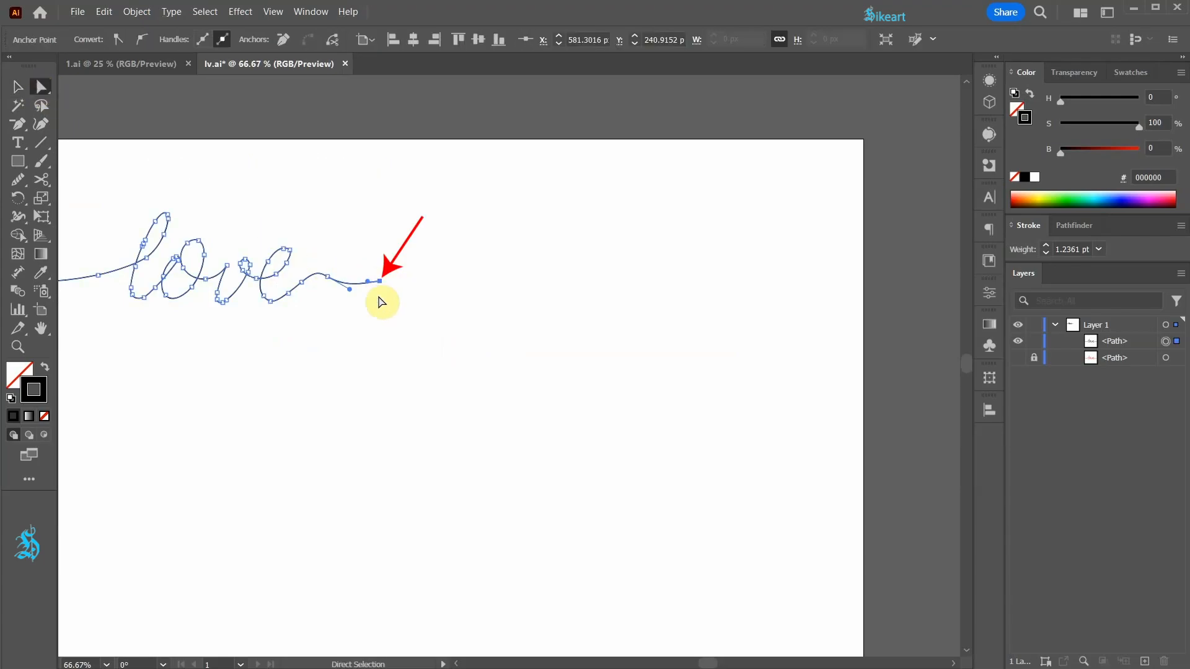
click(21, 182)
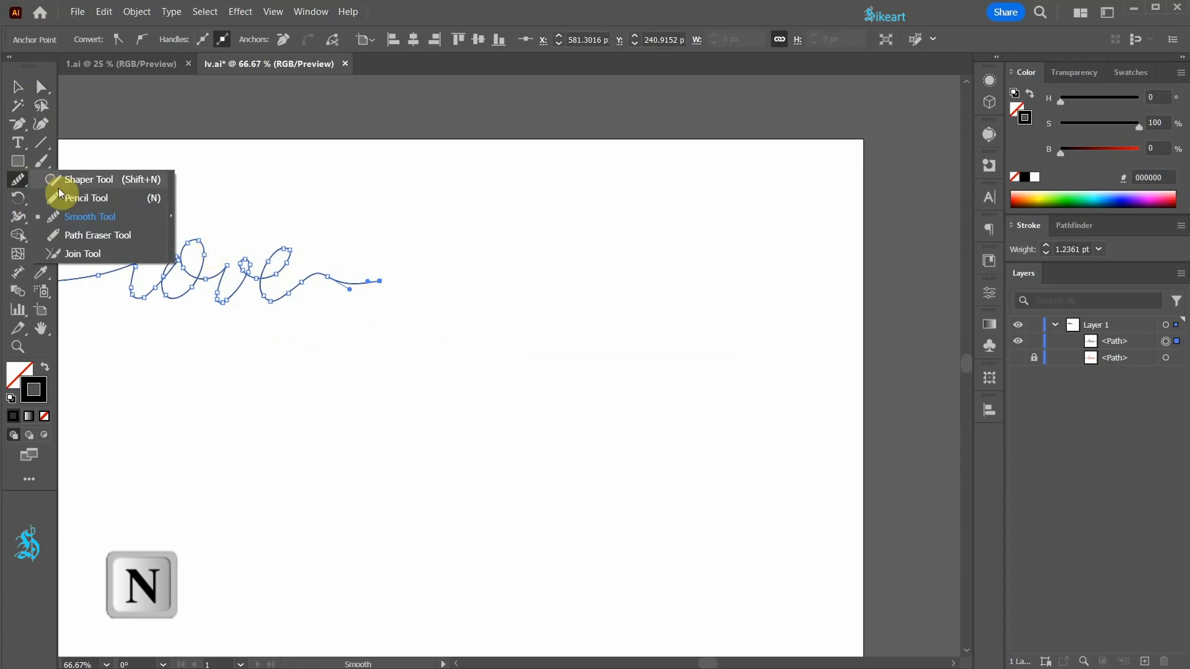
click(85, 196)
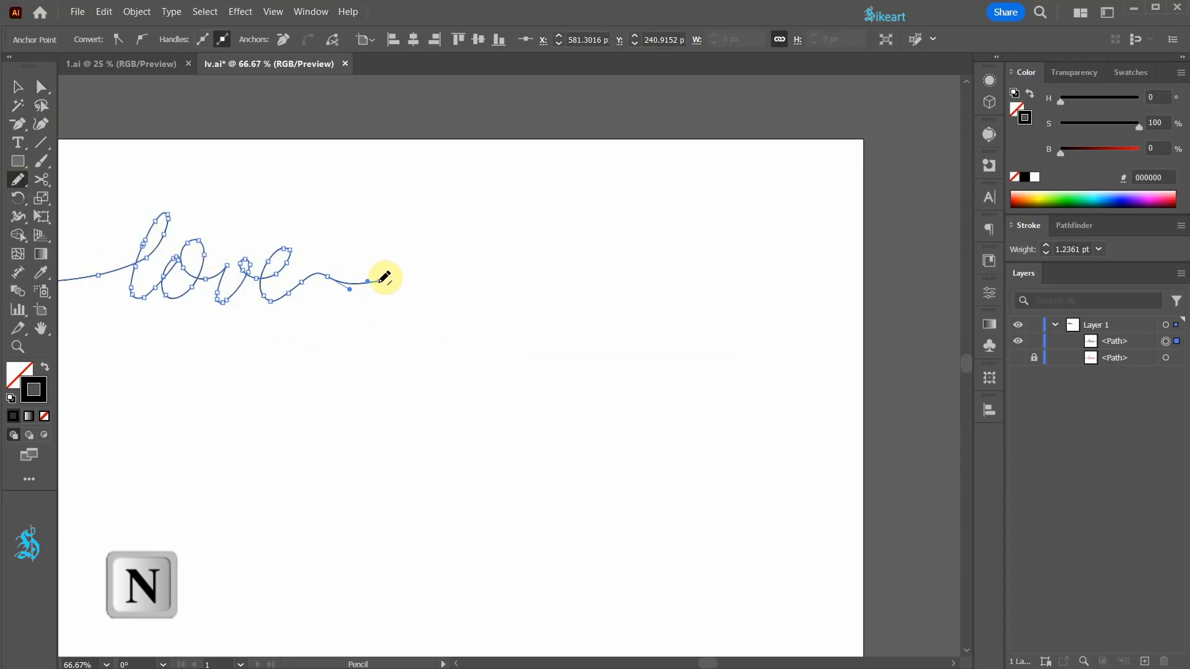
mouse_move(386, 277)
mouse_down()
mouse_move(541, 280)
mouse_move(589, 247)
mouse_move(555, 226)
mouse_move(550, 242)
mouse_move(518, 231)
mouse_move(516, 246)
mouse_move(566, 281)
mouse_move(865, 284)
mouse_up()
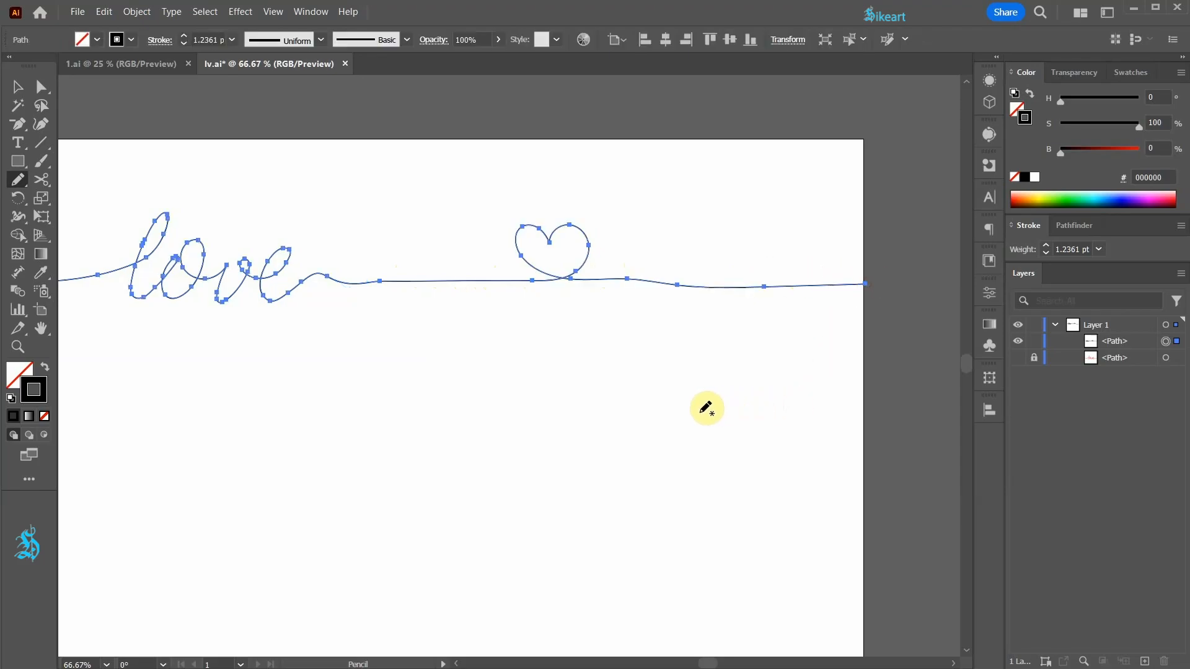
- Reshape the right lobe and lower crossing of the small heart with the Curvature tool
key(shift+grave)
click(565, 268)
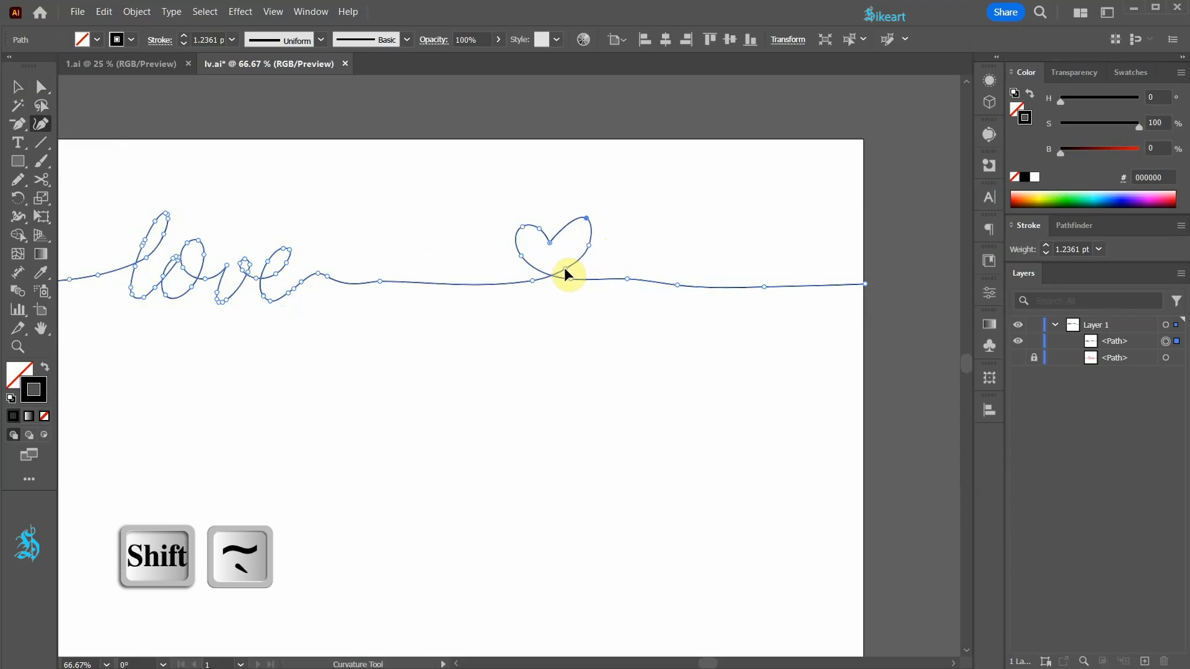
click(565, 221)
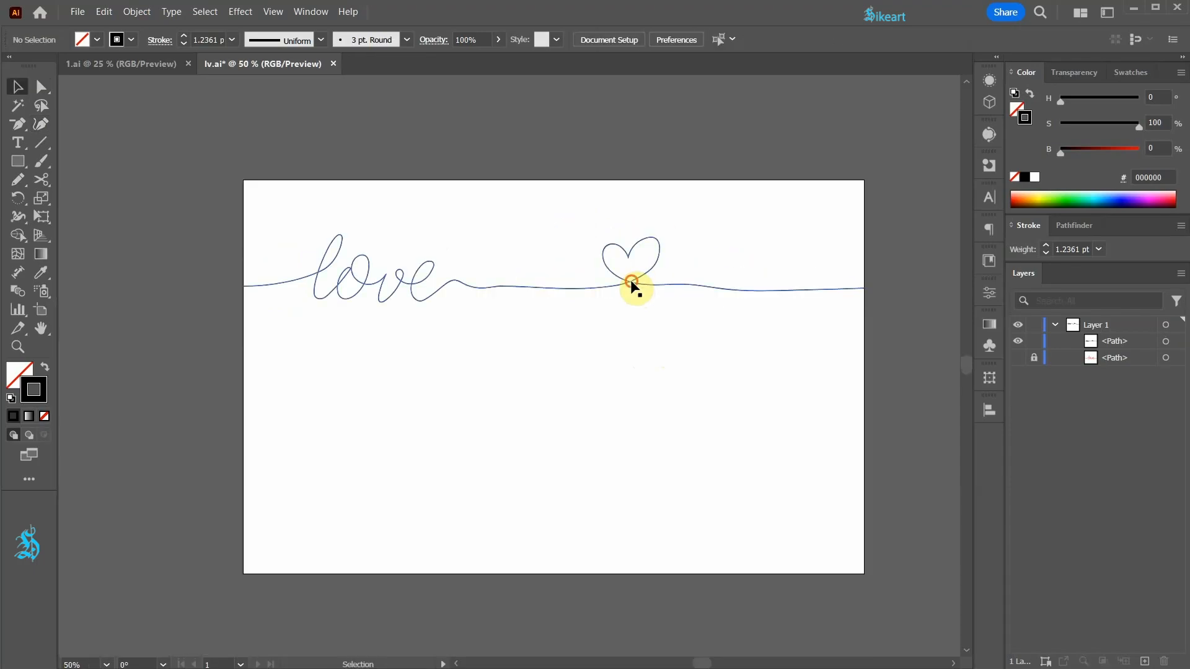
- Duplicate the finished line below the original and shift the copy to the right, past the artboard edge
drag(628, 282, 616, 433)
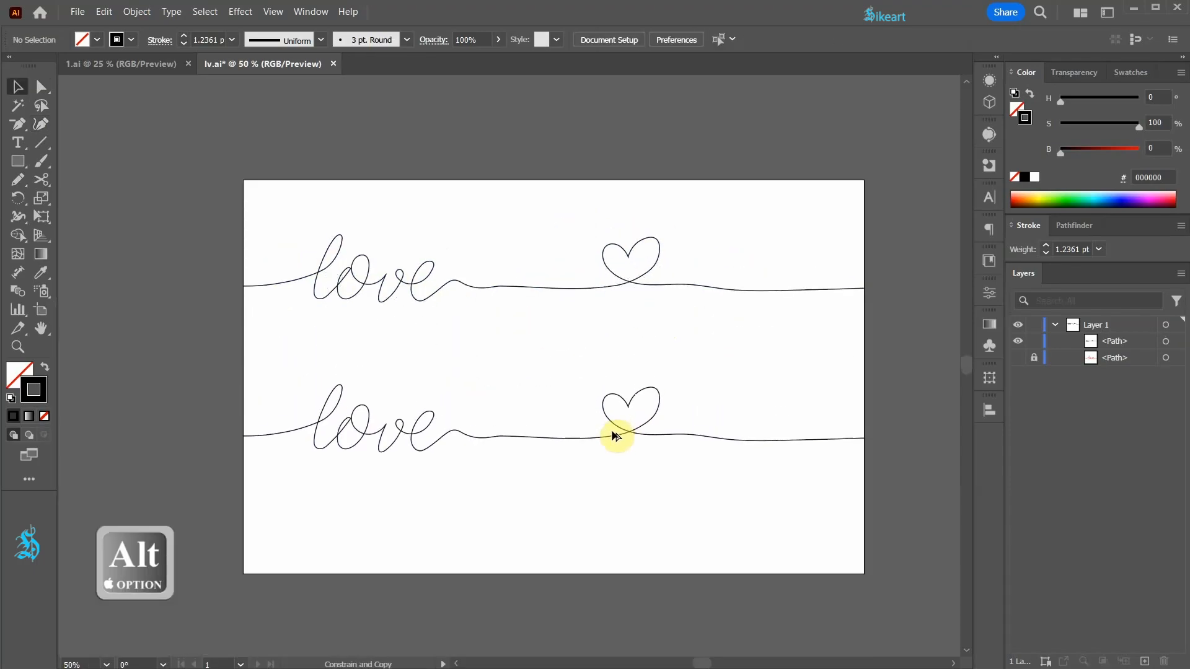
key(v)
drag(526, 441, 665, 451)
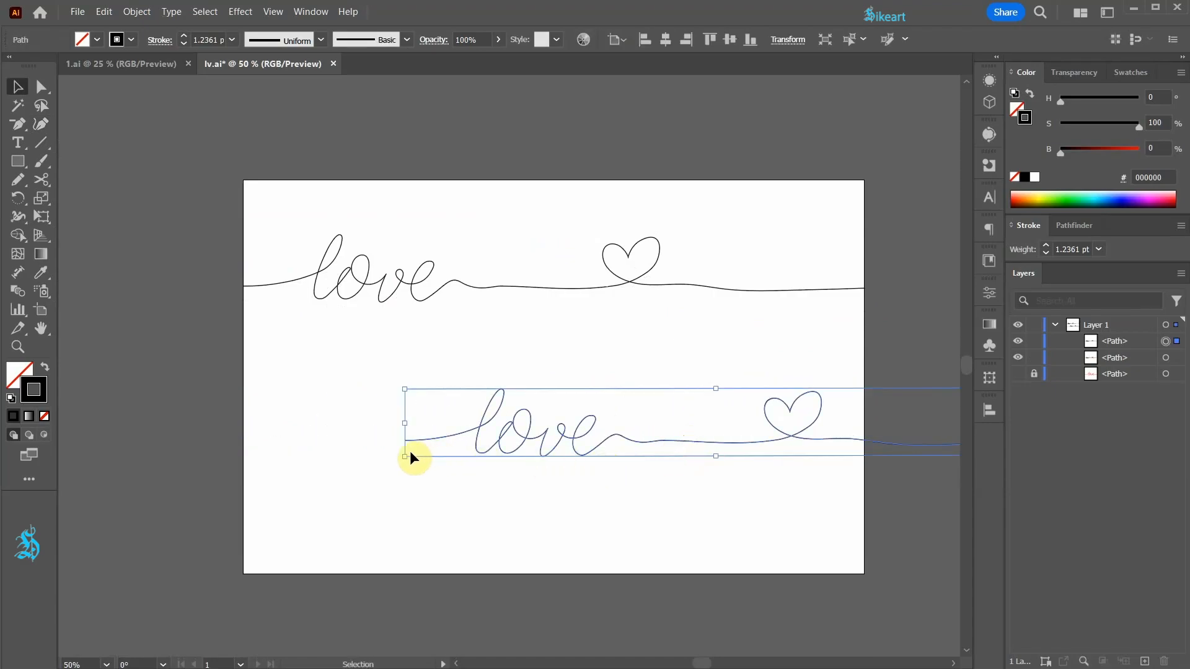
- Extend the lower line from its left end anchor to the artboard's left edge with the Pencil tool, and deselect it
key(a)
click(379, 434)
mouse_move(395, 424)
mouse_down()
mouse_move(410, 454)
mouse_move(398, 441)
mouse_up()
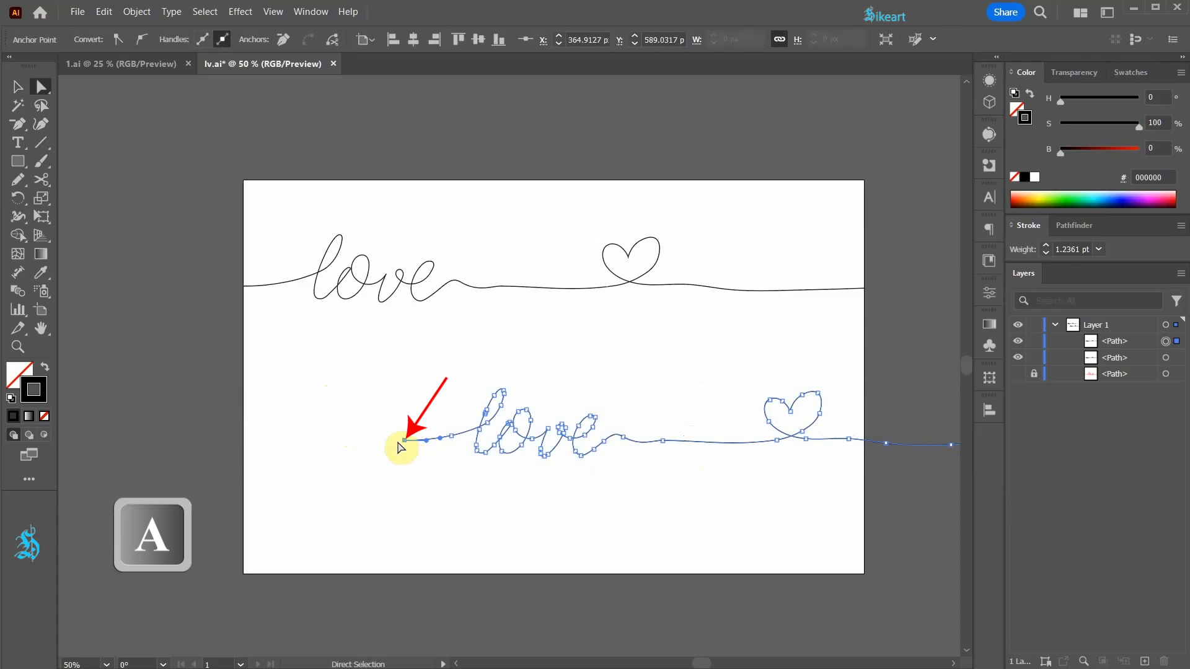
key(n)
click(19, 181)
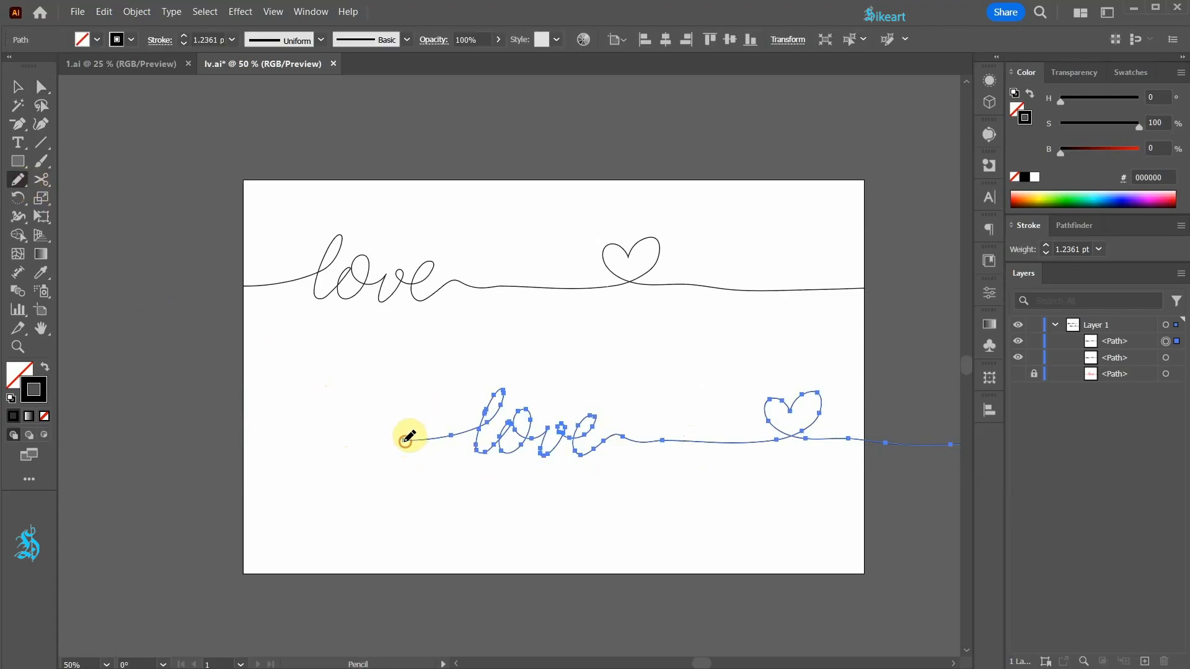
drag(390, 434, 245, 432)
key(ctrl+shift+a)
- Cut the lower line at the artboard's right edge with the Scissors tool and delete the part outside
drag(744, 499, 342, 477)
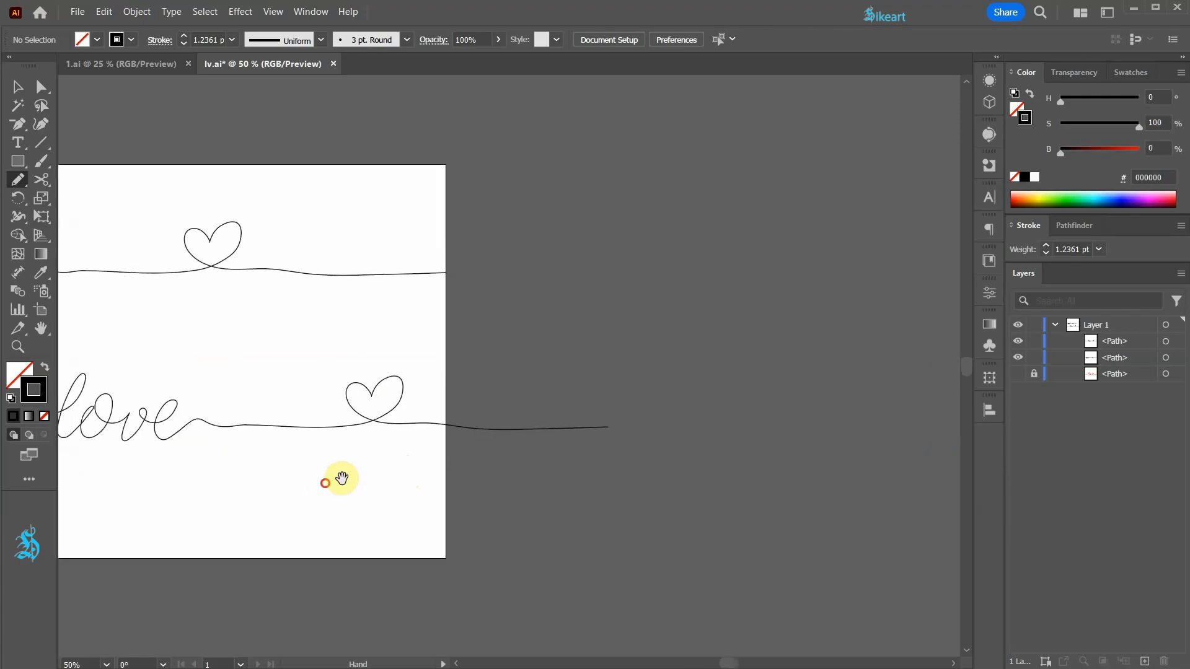
scroll(452, 425, up, 5)
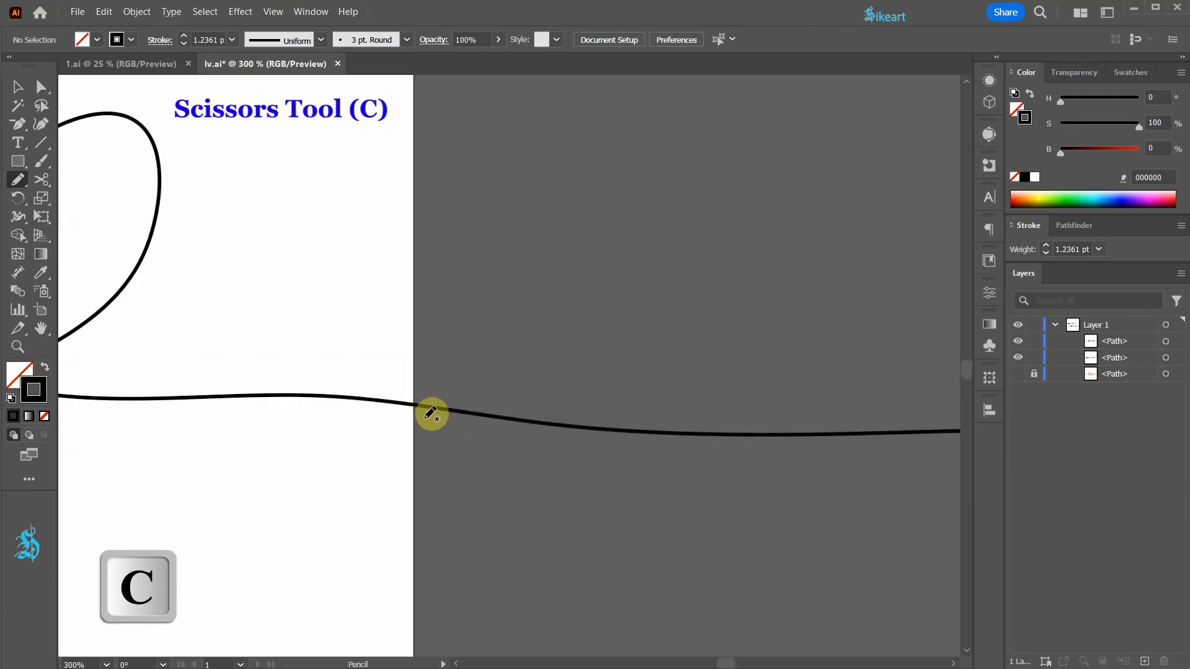
key(c)
click(411, 406)
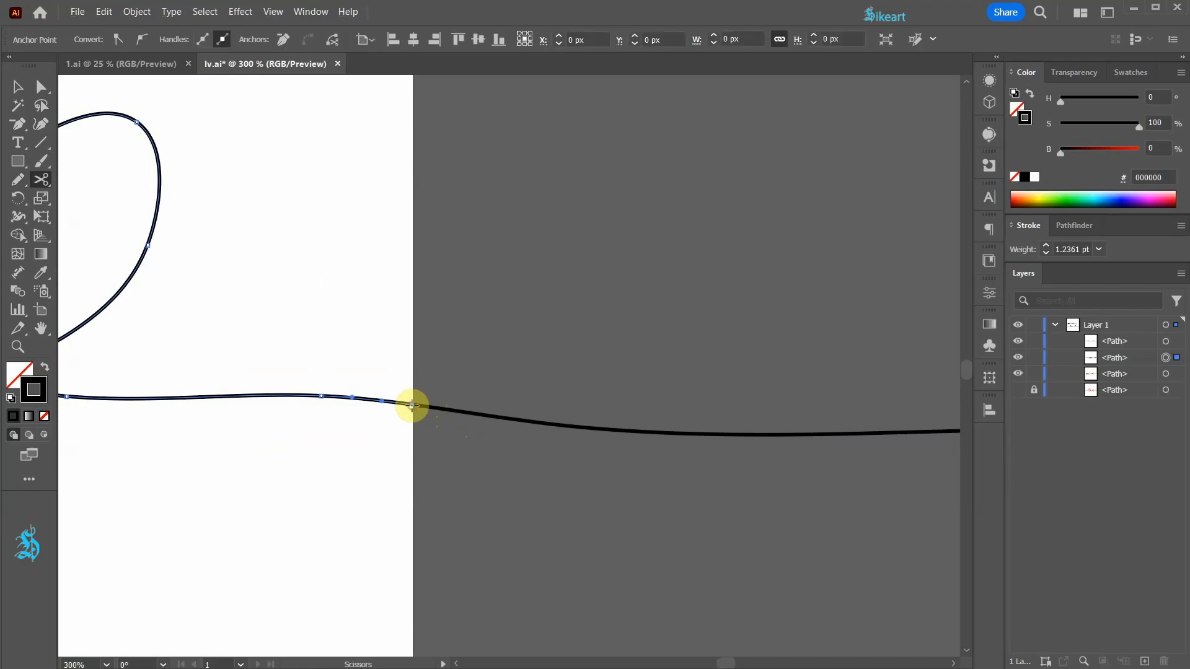
key(v)
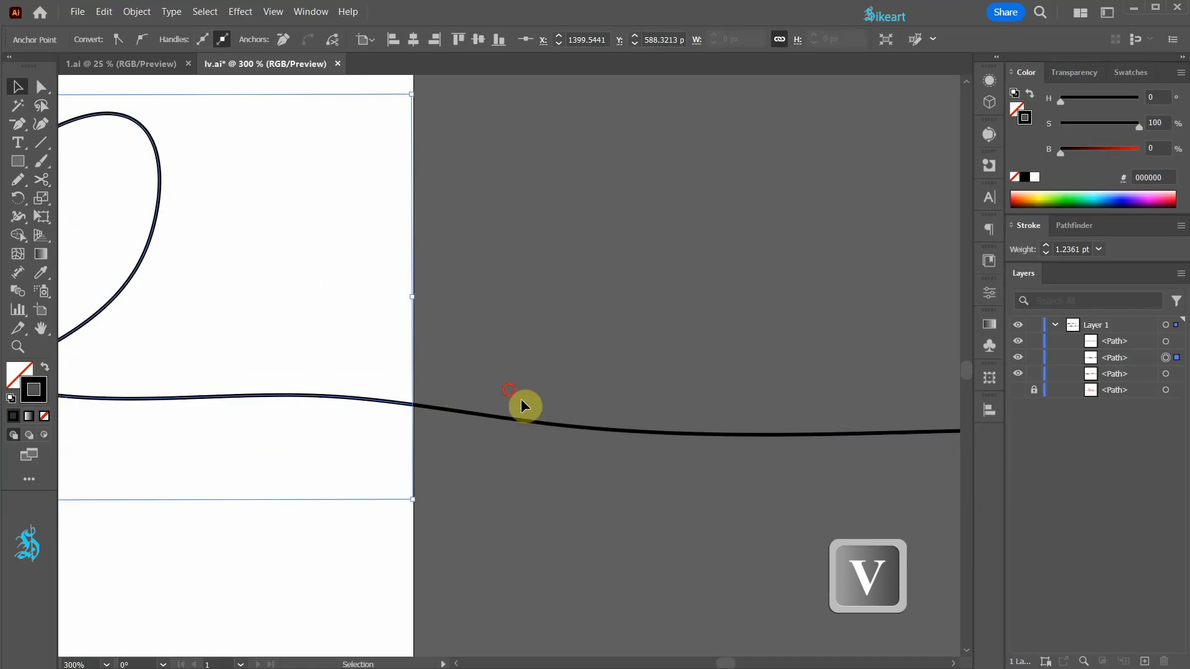
drag(523, 407, 575, 460)
key(Delete)
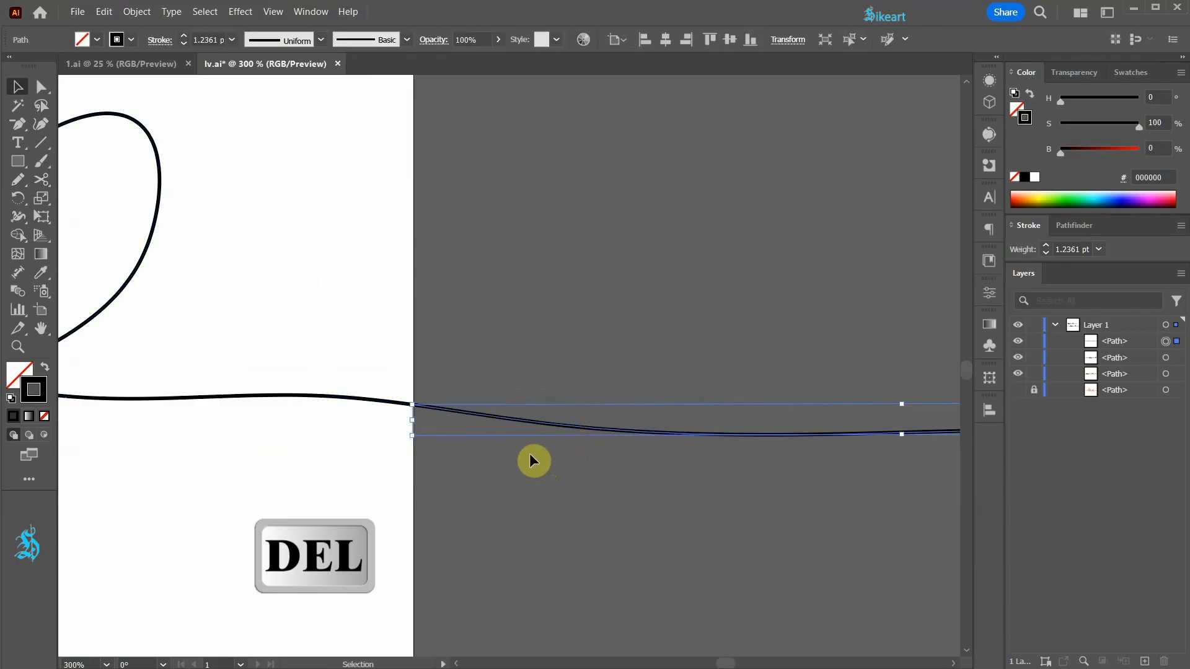
key(ctrl+0)
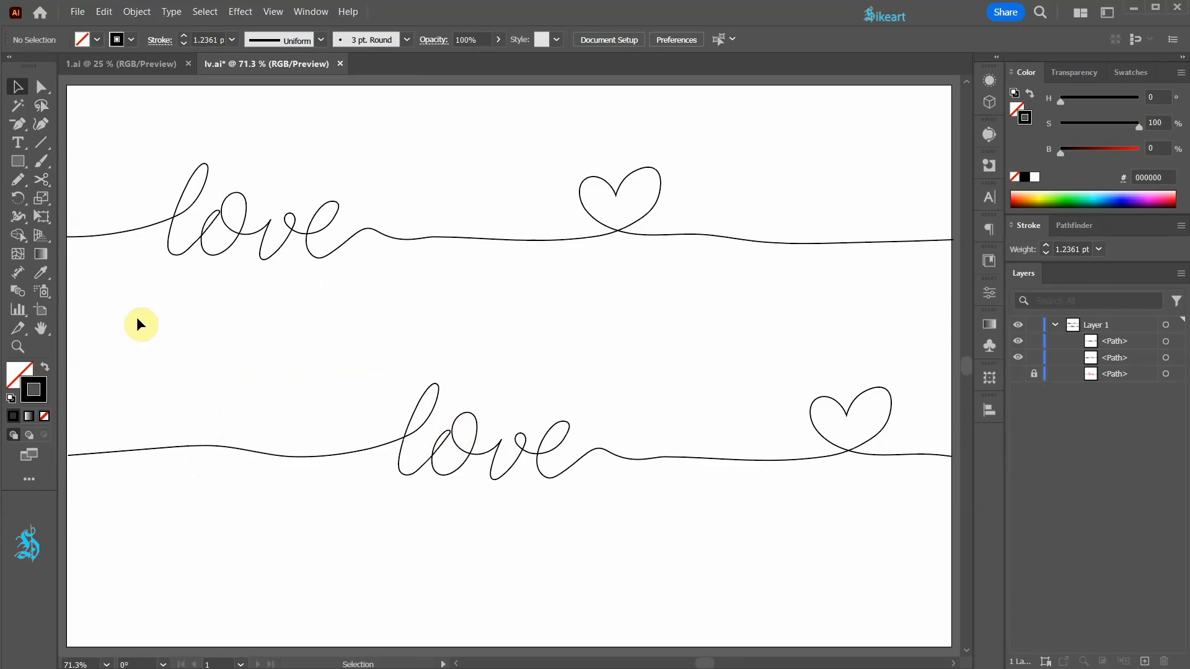
- Draw a large freehand heart over the left part of the lower line with the Pencil tool and smooth its curves with the Curvature tool
key(n)
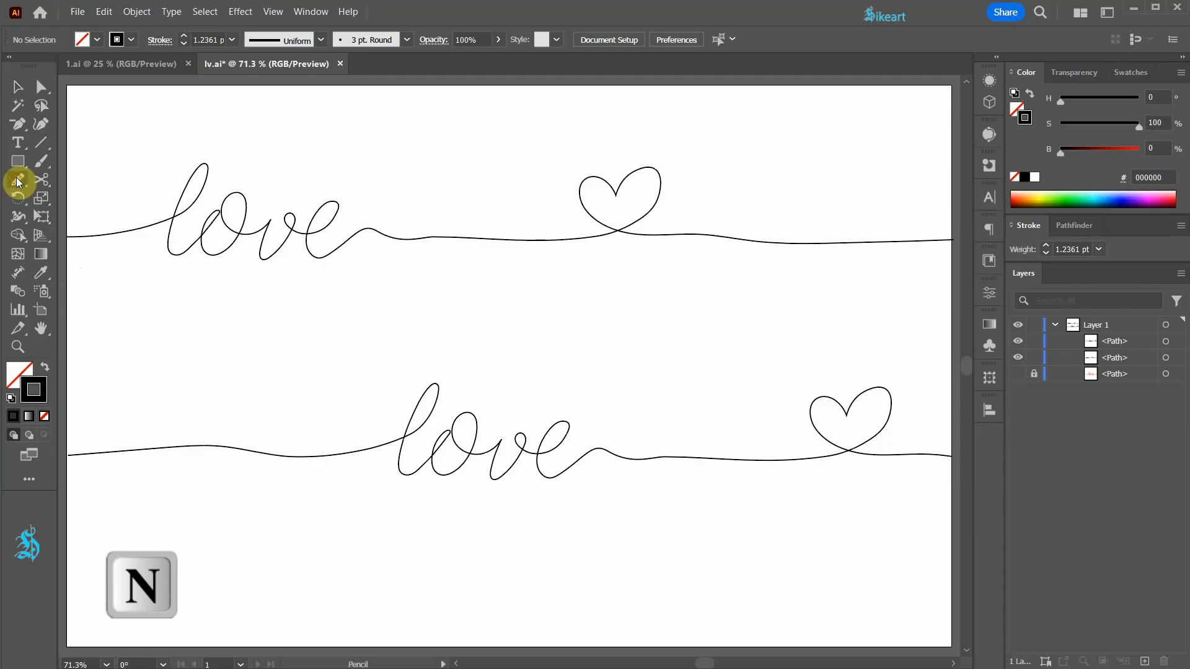
mouse_move(245, 379)
mouse_down()
mouse_move(323, 340)
mouse_move(362, 364)
mouse_move(327, 444)
mouse_move(221, 542)
mouse_move(207, 487)
mouse_move(133, 400)
mouse_move(191, 327)
mouse_move(264, 404)
mouse_up()
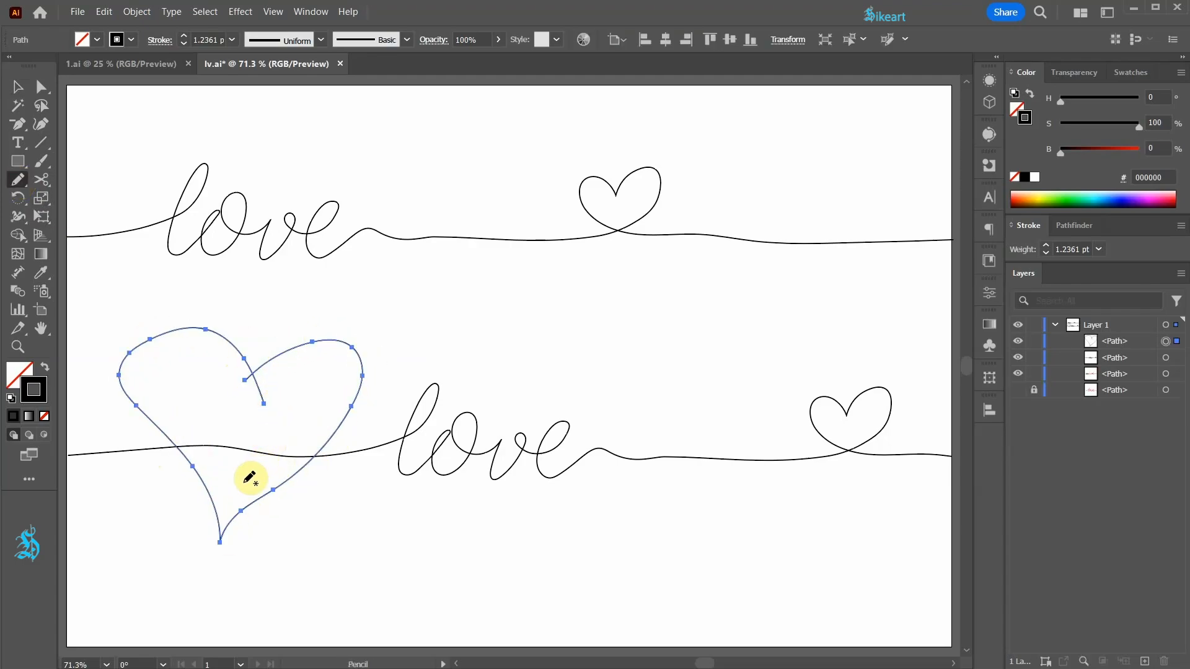
key(shift+grave)
click(42, 126)
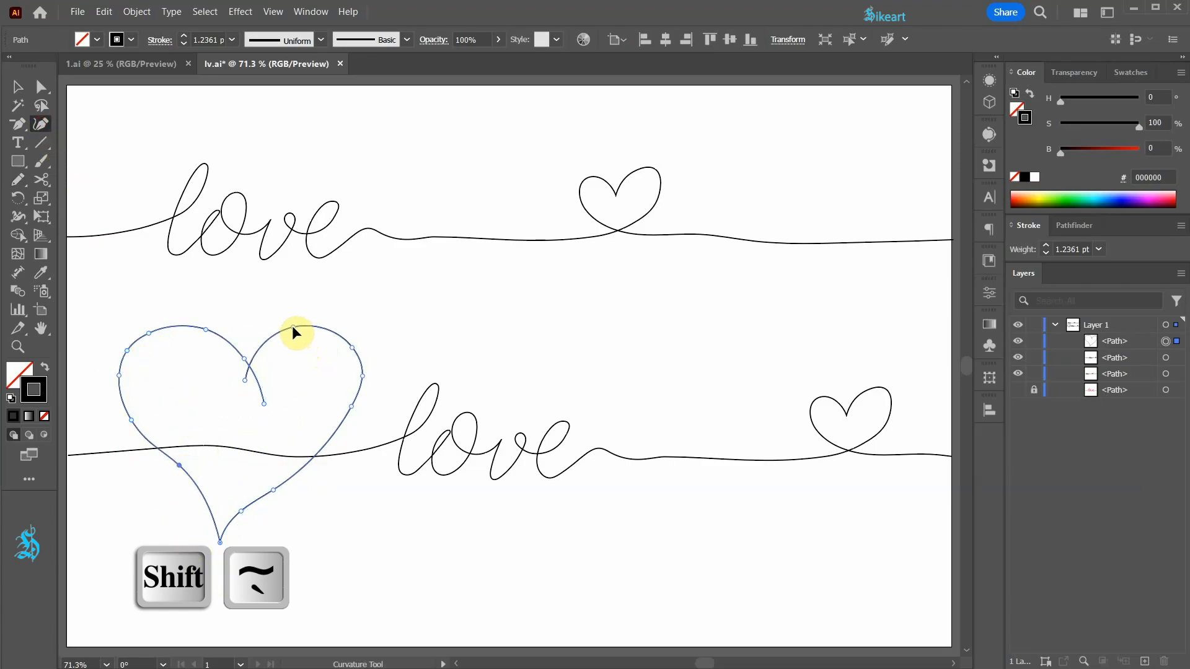
- Give the large heart a red fill without a stroke and merge its overlapping ends into one clean shape with Pathfinder
key(v)
click(1129, 72)
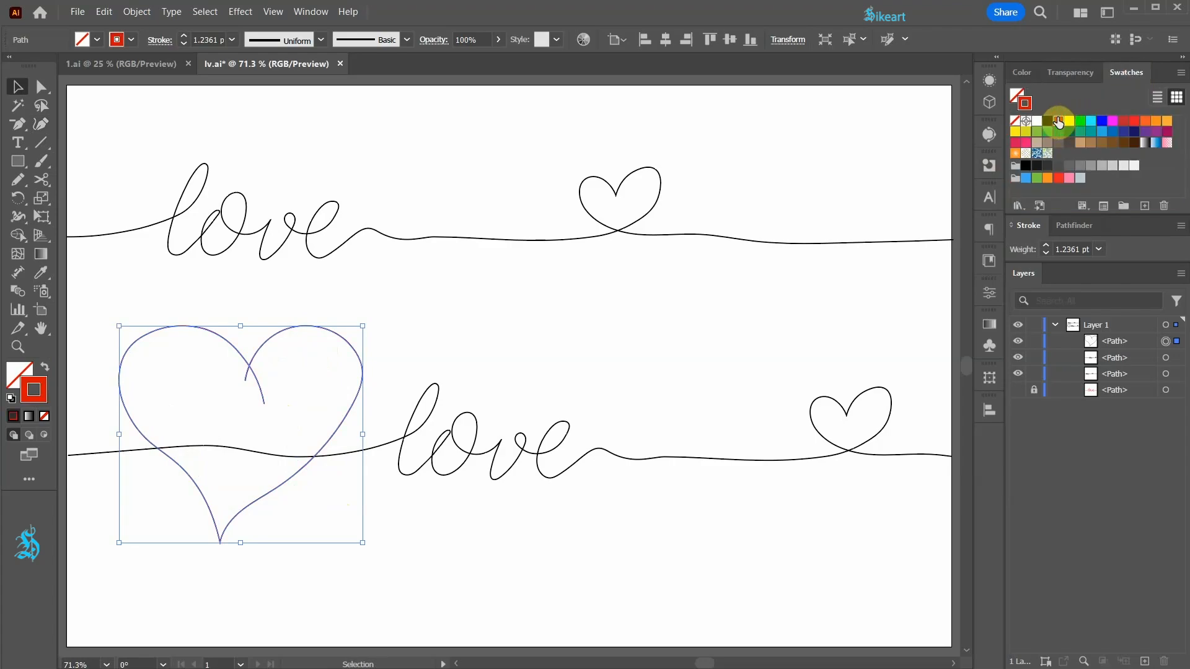
click(45, 368)
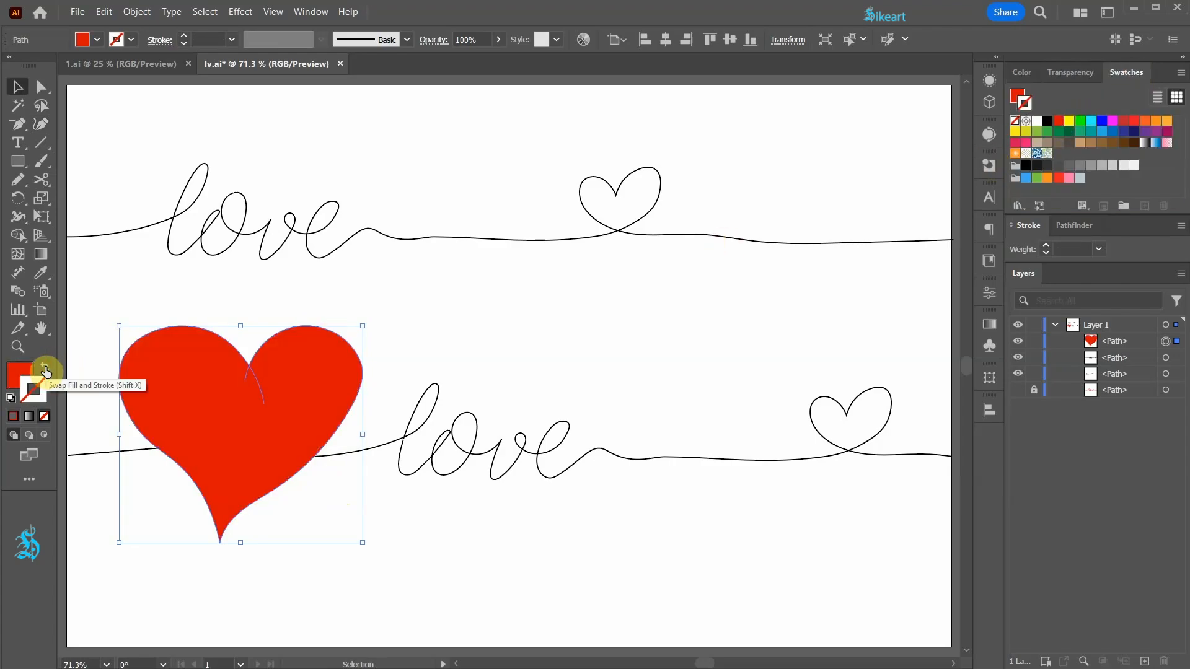
click(1082, 226)
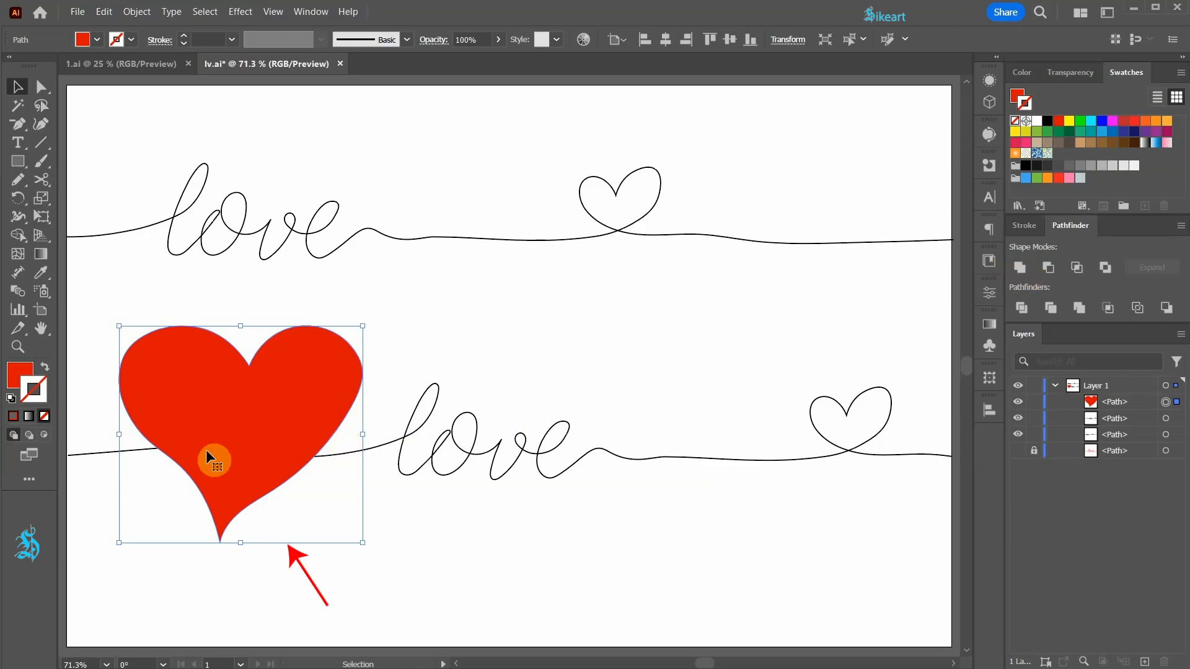
- Activate Draw Inside for the large heart and set the Paintbrush tool's stroke colour to dark red c1272d
click(46, 438)
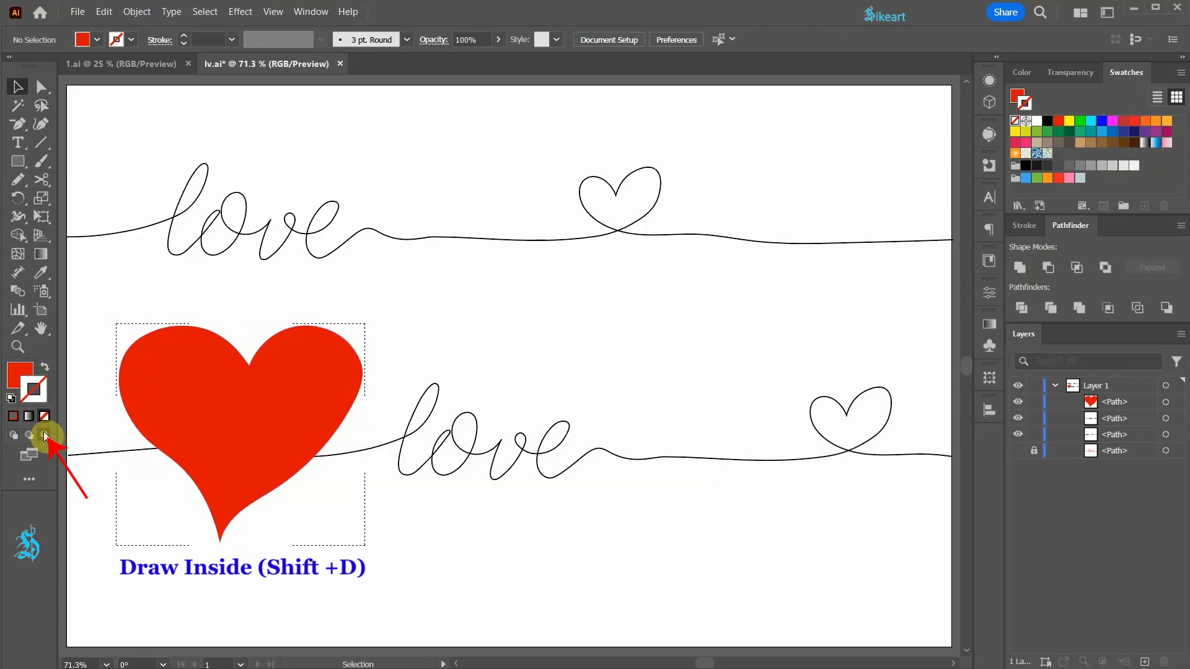
click(44, 159)
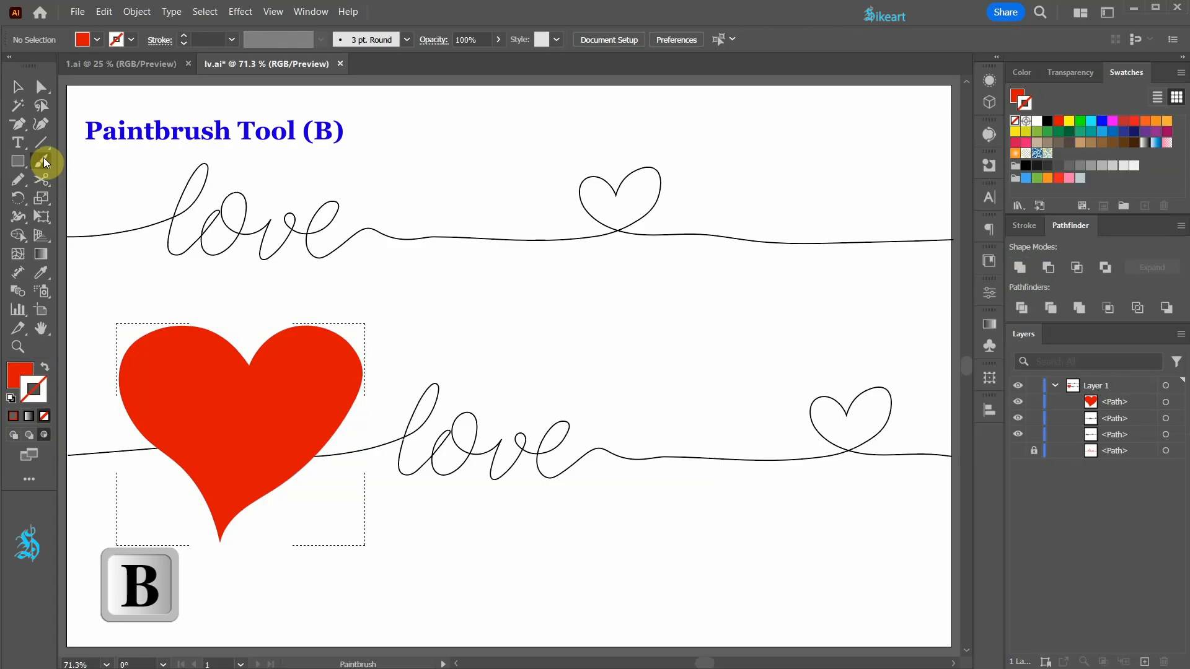
click(1124, 122)
click(1021, 72)
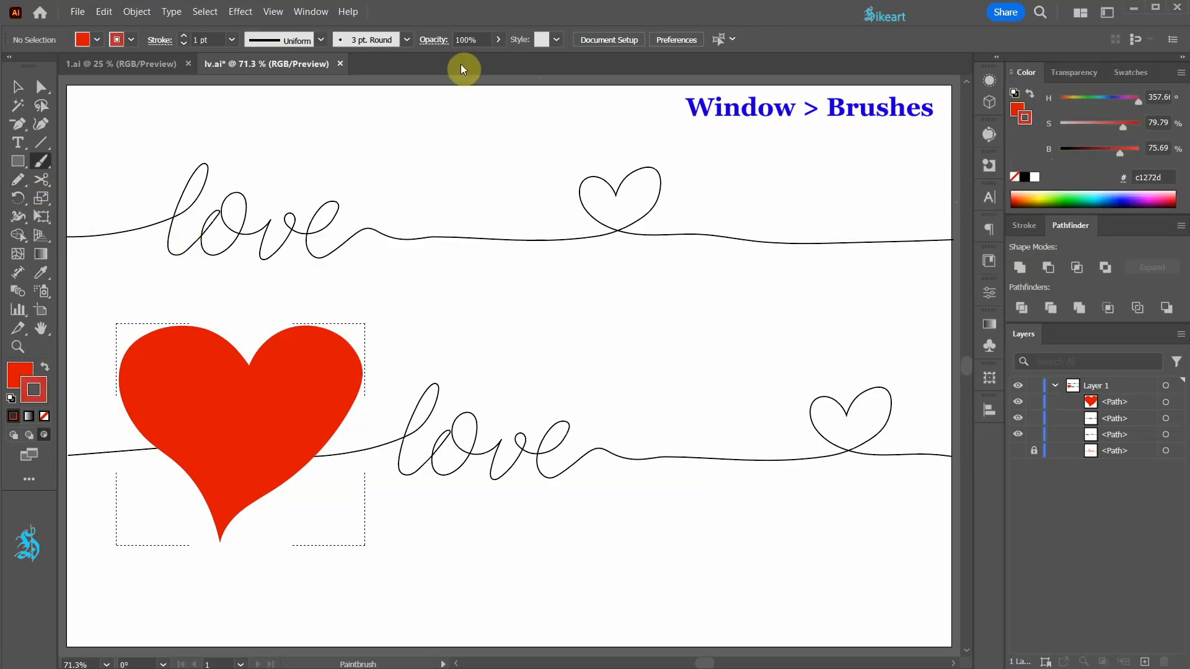
- Open the Brushes panel and load the Artistic_Paintbrush brush library
click(311, 12)
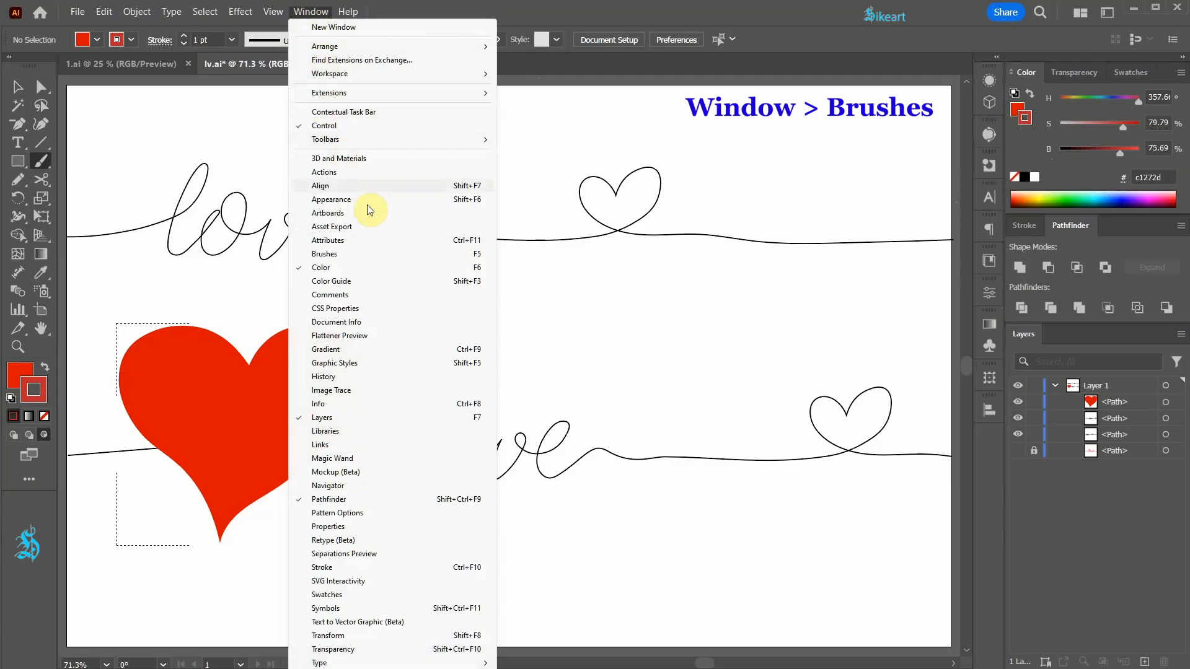
click(347, 254)
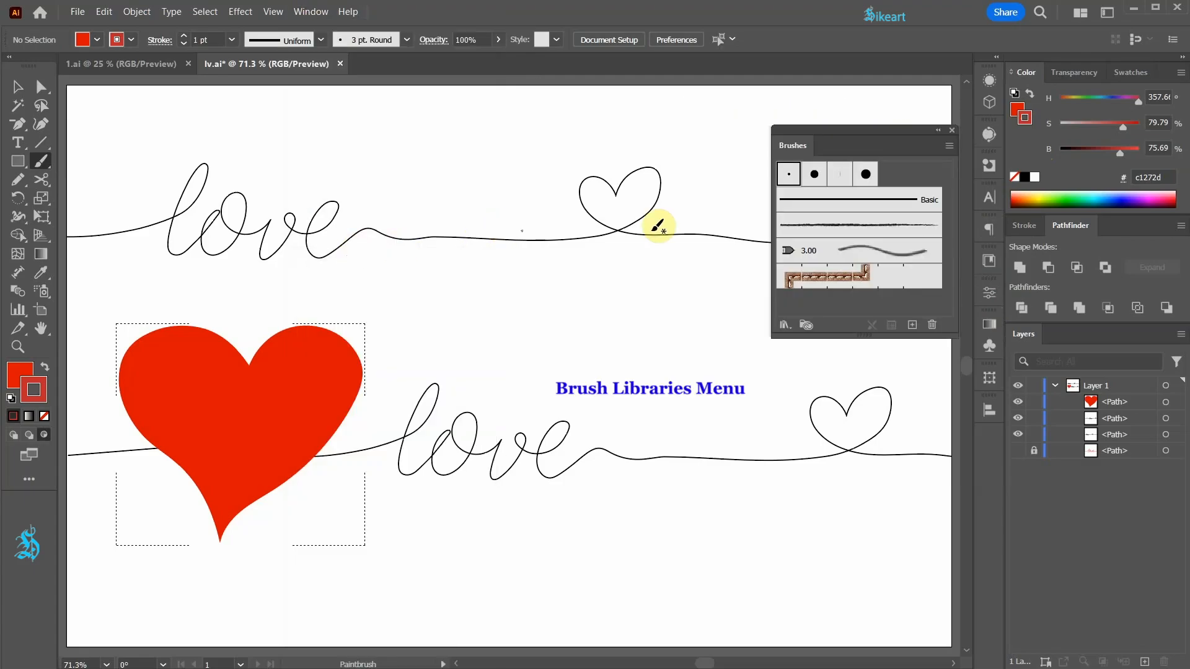
click(784, 324)
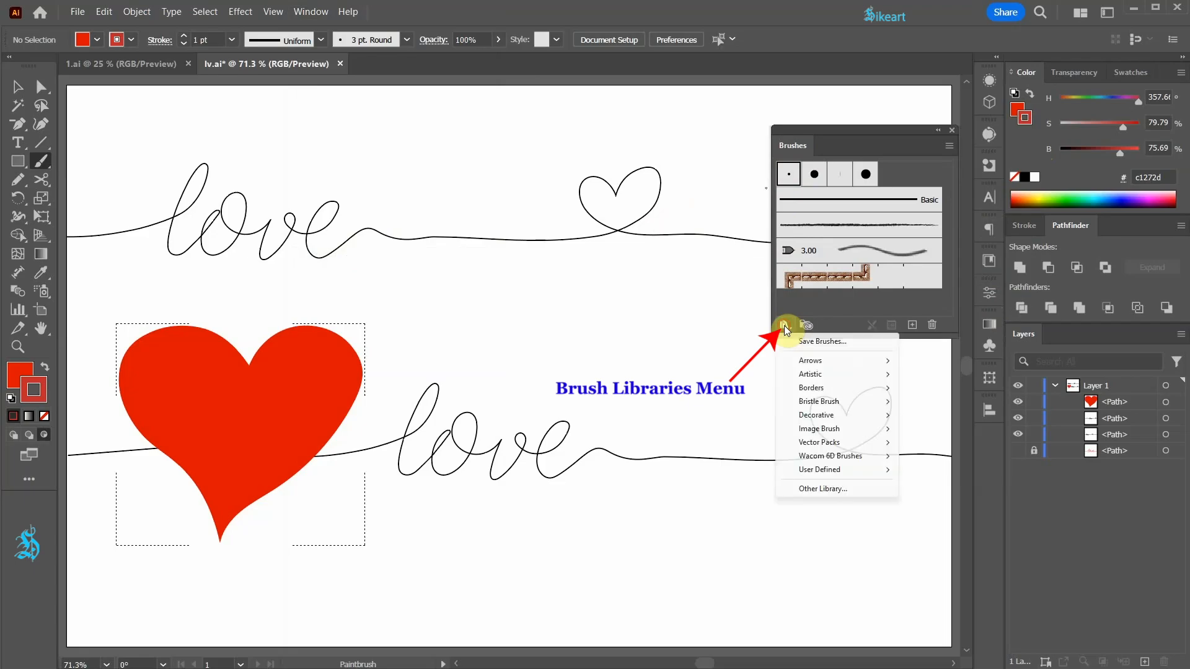
mouse_move(824, 375)
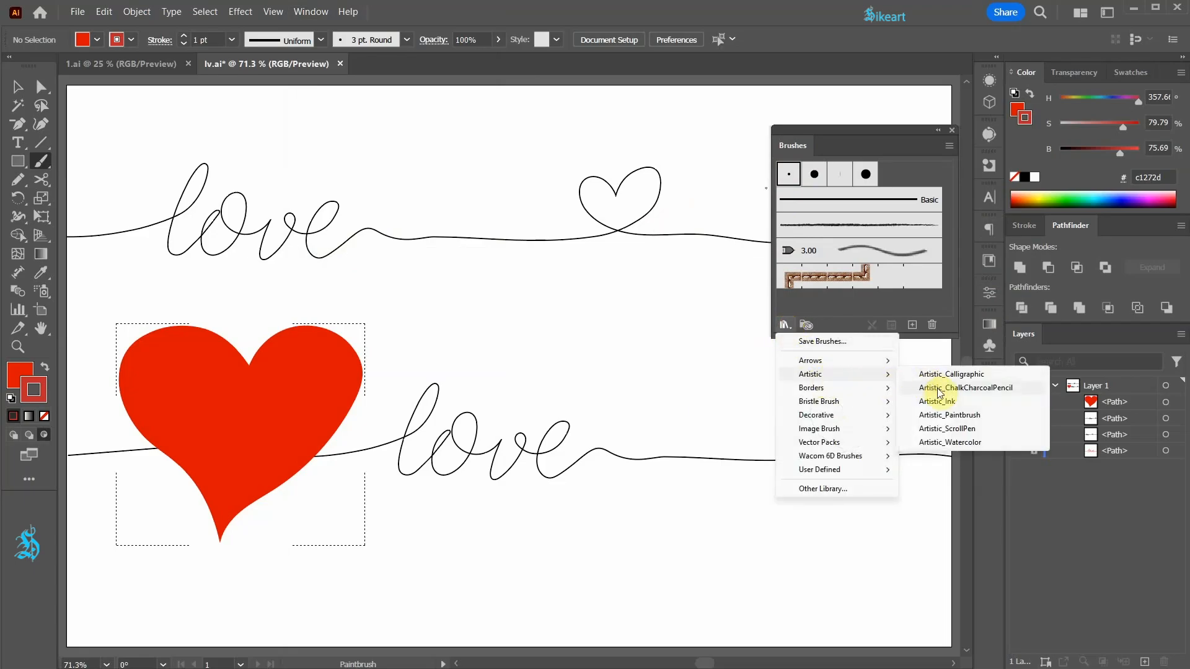
click(960, 416)
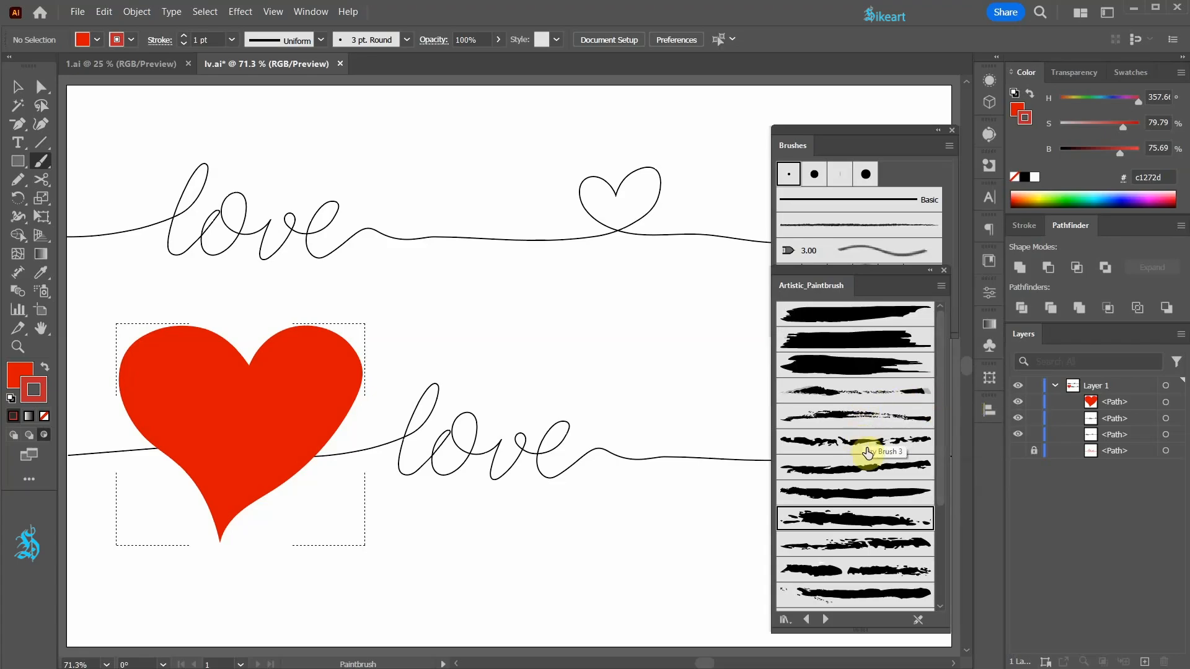
- Paint strokes inside the heart: a streaky dry brush along both sides of the lobes, and a broken, speckled brush along the lower edges
scroll(867, 426, down, 3)
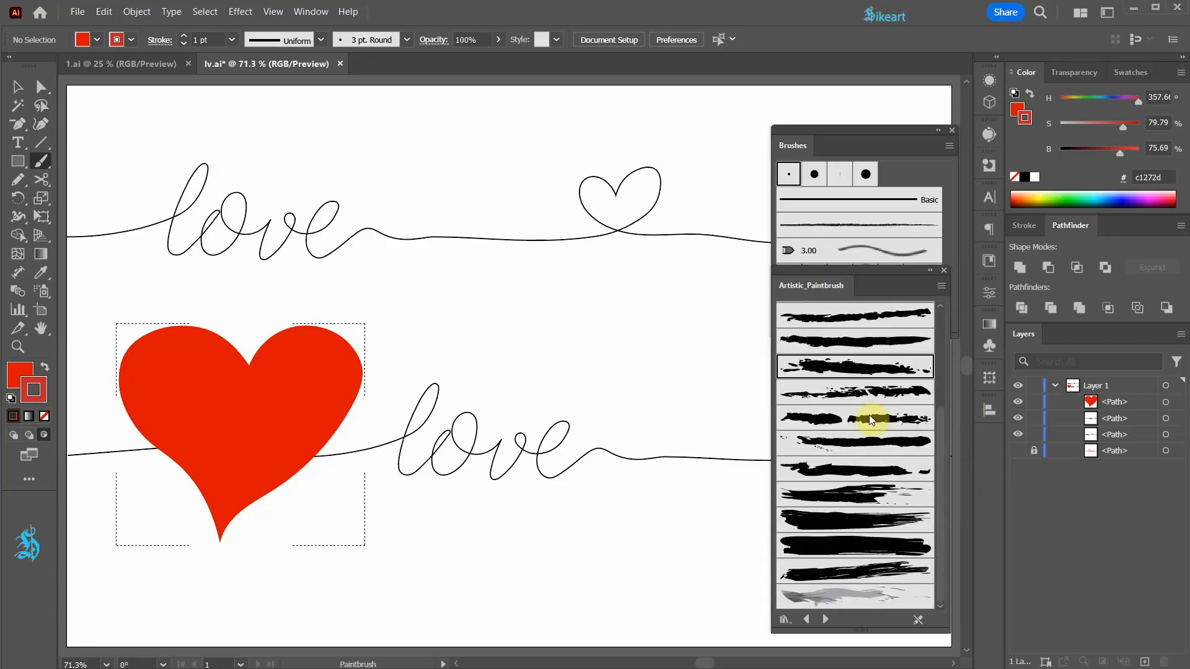
click(848, 487)
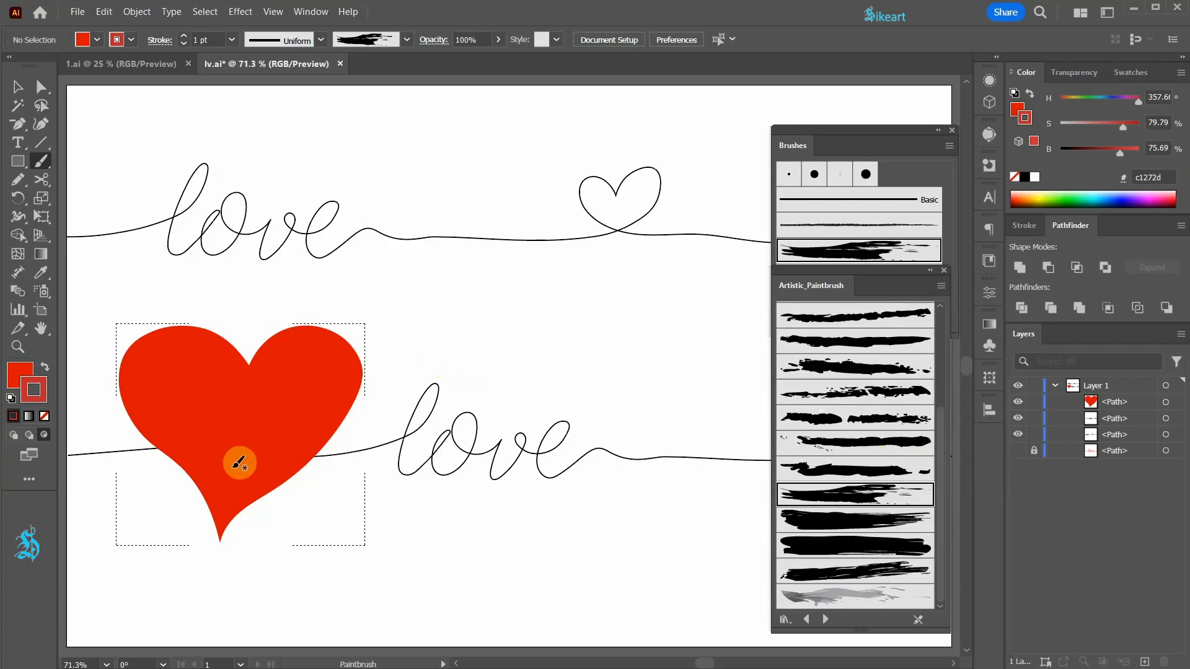
drag(91, 488, 193, 334)
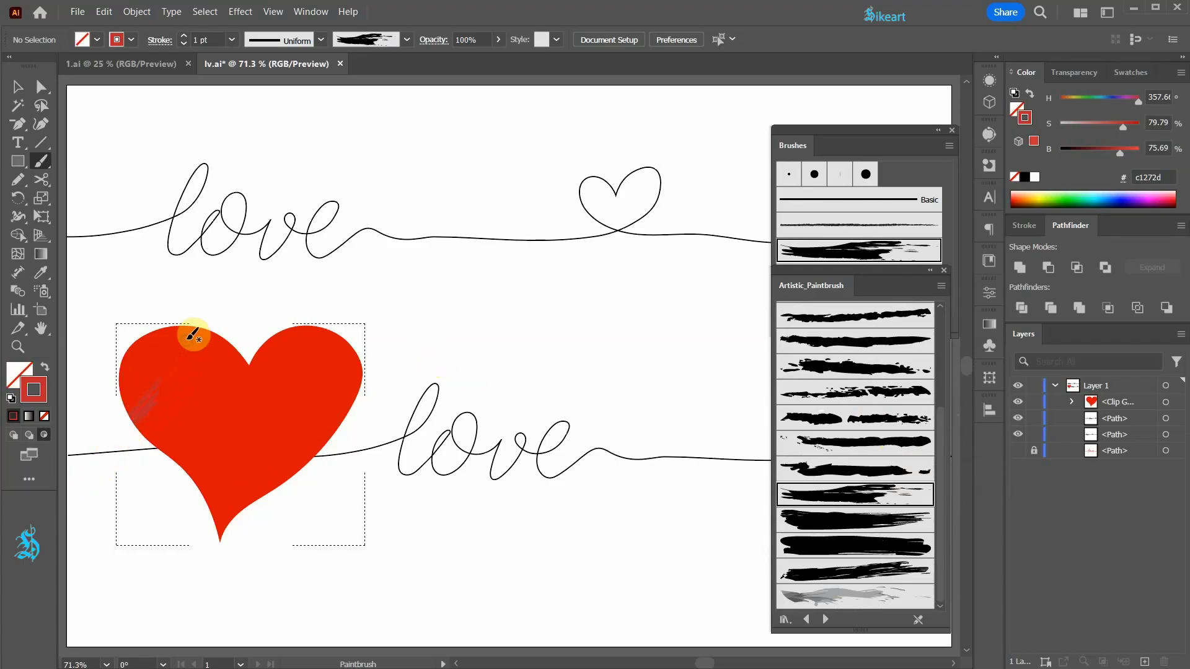
drag(311, 303, 352, 459)
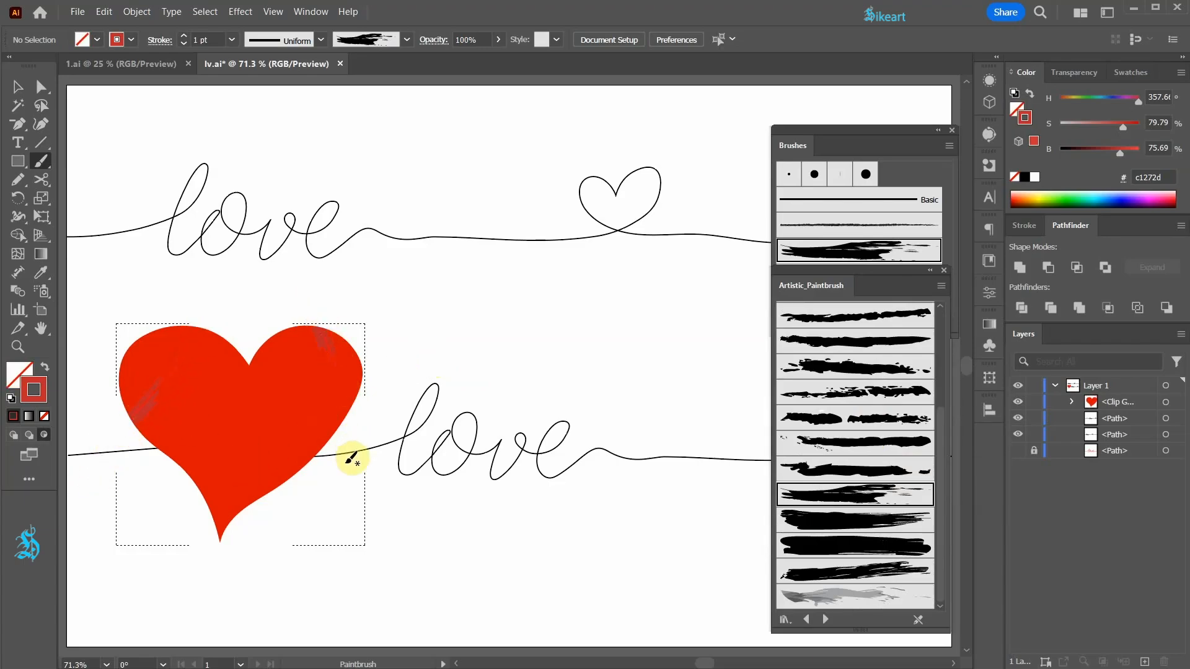
click(871, 390)
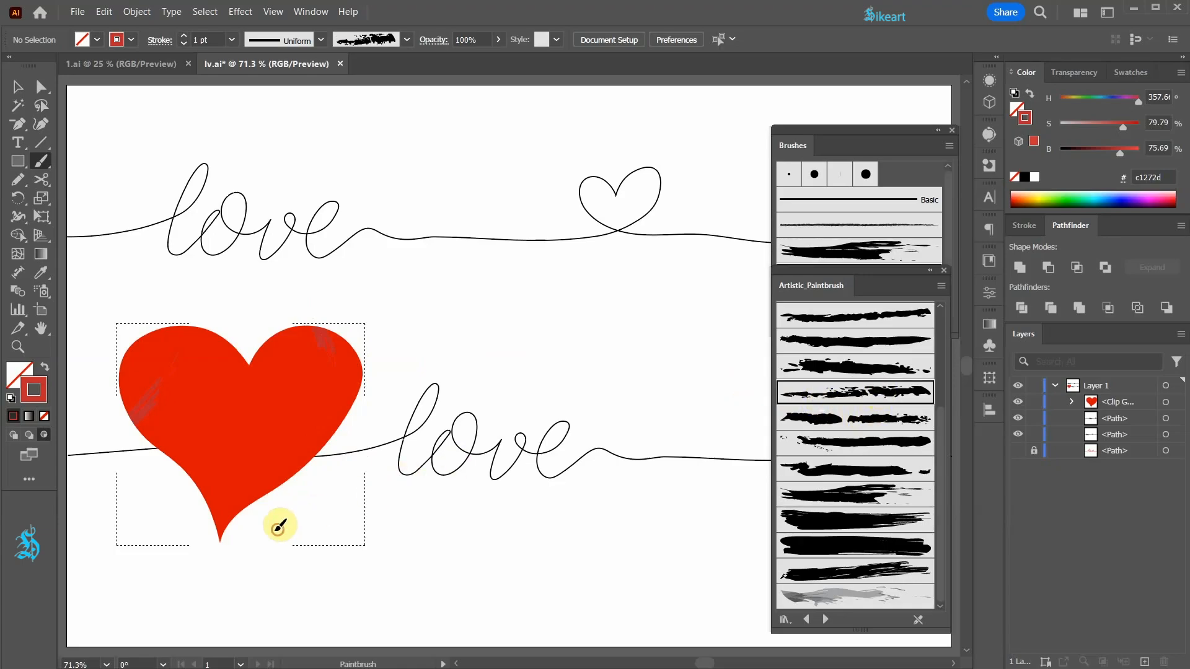
mouse_move(215, 436)
mouse_down()
mouse_move(186, 444)
mouse_move(285, 536)
mouse_up()
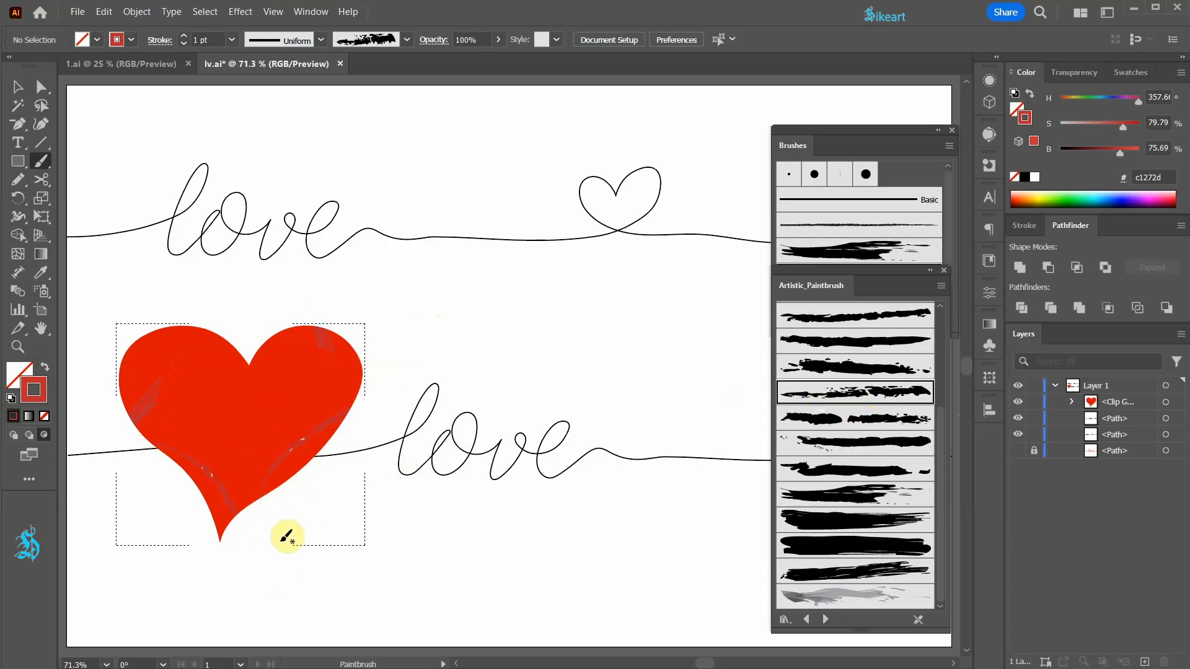
- Paint more streaky dry-brush strokes inside the heart at 2 pt, using a slightly brighter red for those on its left half
click(856, 495)
click(1024, 225)
click(1098, 249)
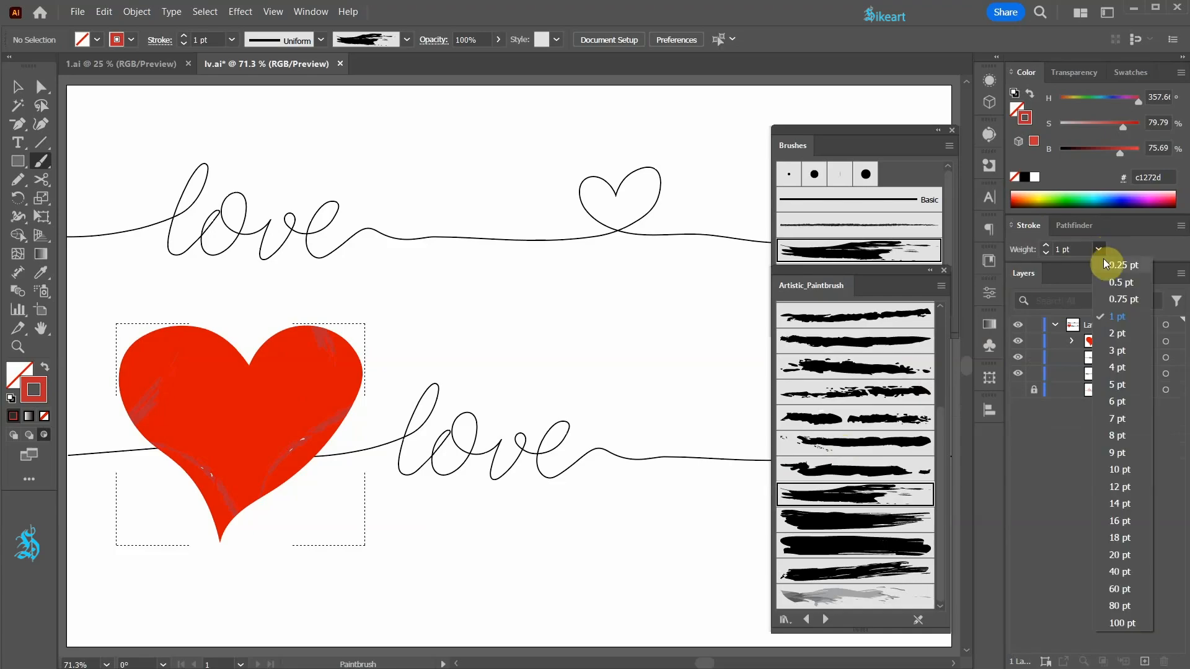
click(1118, 333)
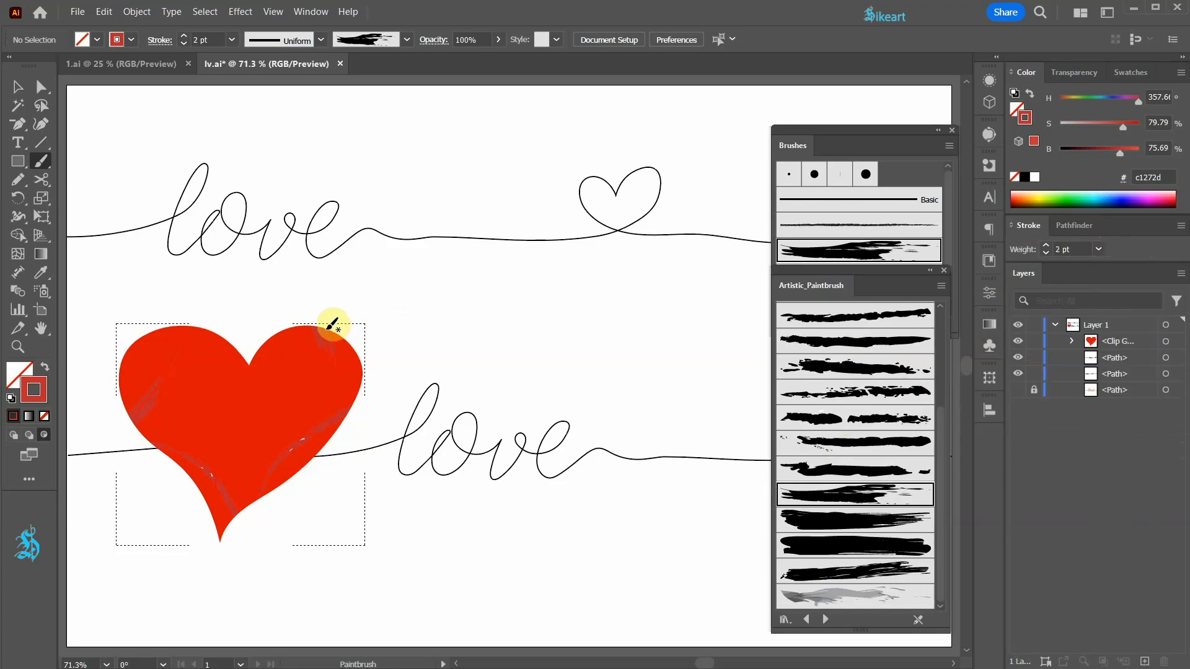
drag(299, 339, 256, 421)
drag(1119, 153, 1129, 153)
mouse_move(240, 325)
mouse_down()
mouse_move(152, 348)
mouse_move(128, 383)
mouse_up()
drag(118, 453, 240, 437)
- Recolour two brush strokes inside the heart with the Direct Selection tool, making the left one brighter and the right lobe's one crimson e9002e
key(a)
click(180, 415)
drag(1129, 153, 1138, 127)
click(296, 348)
click(1170, 198)
click(474, 326)
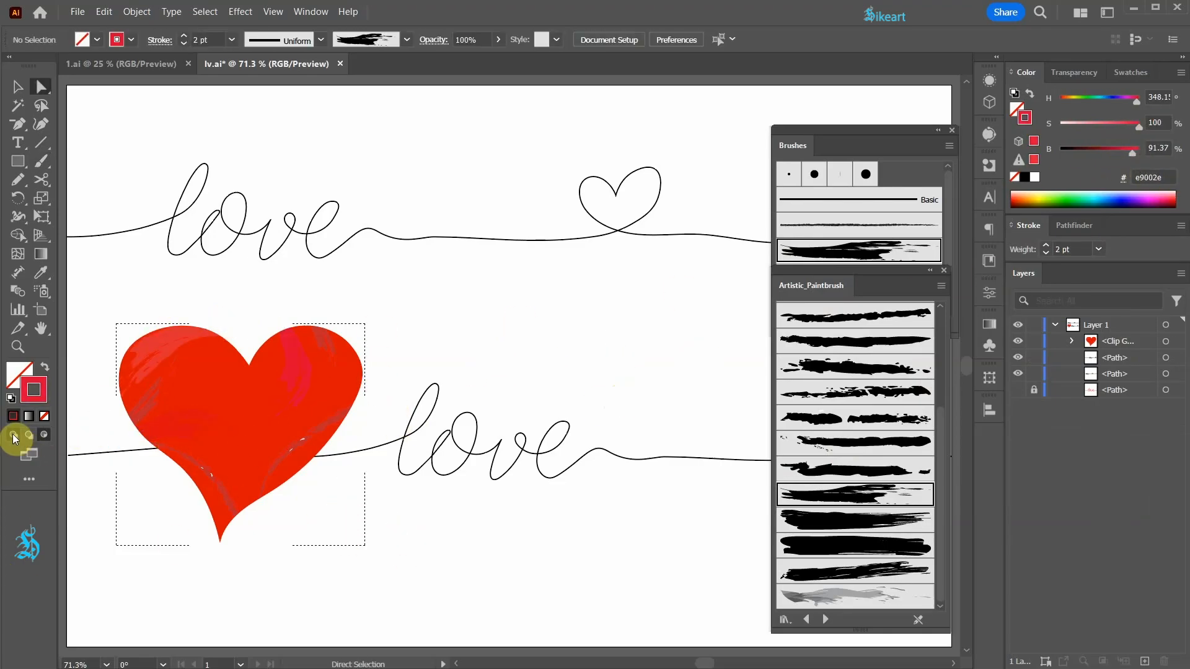
- Return to Draw Normal mode and close the Brushes and Artistic_Paintbrush panels
click(13, 436)
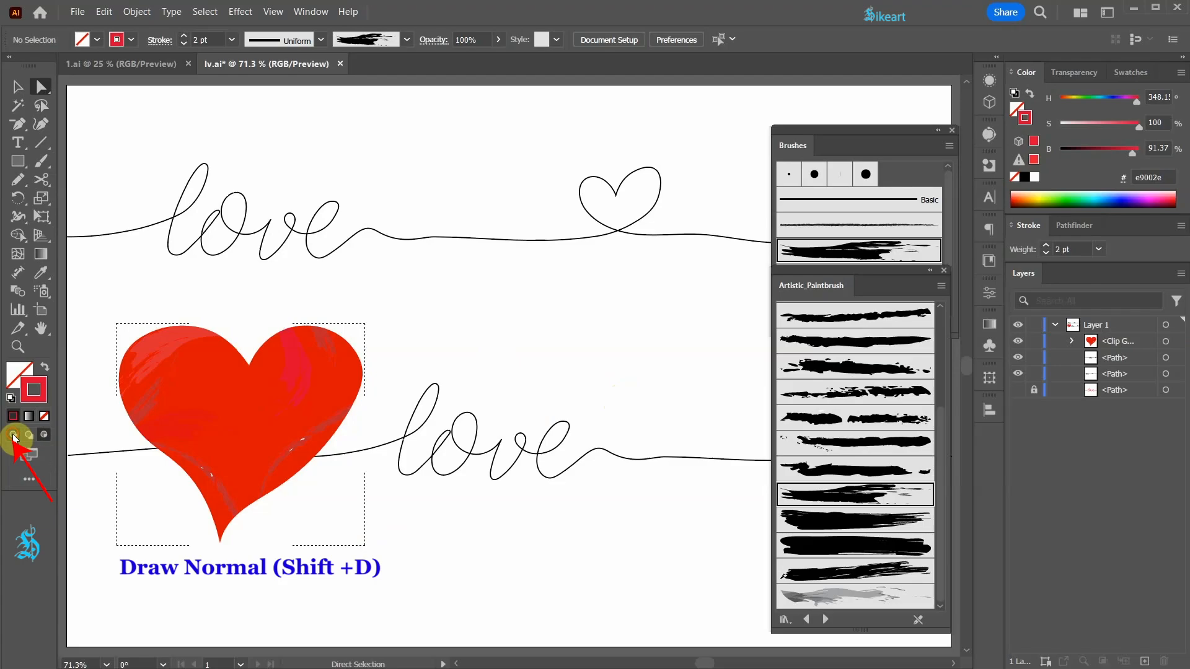
key(v)
click(951, 130)
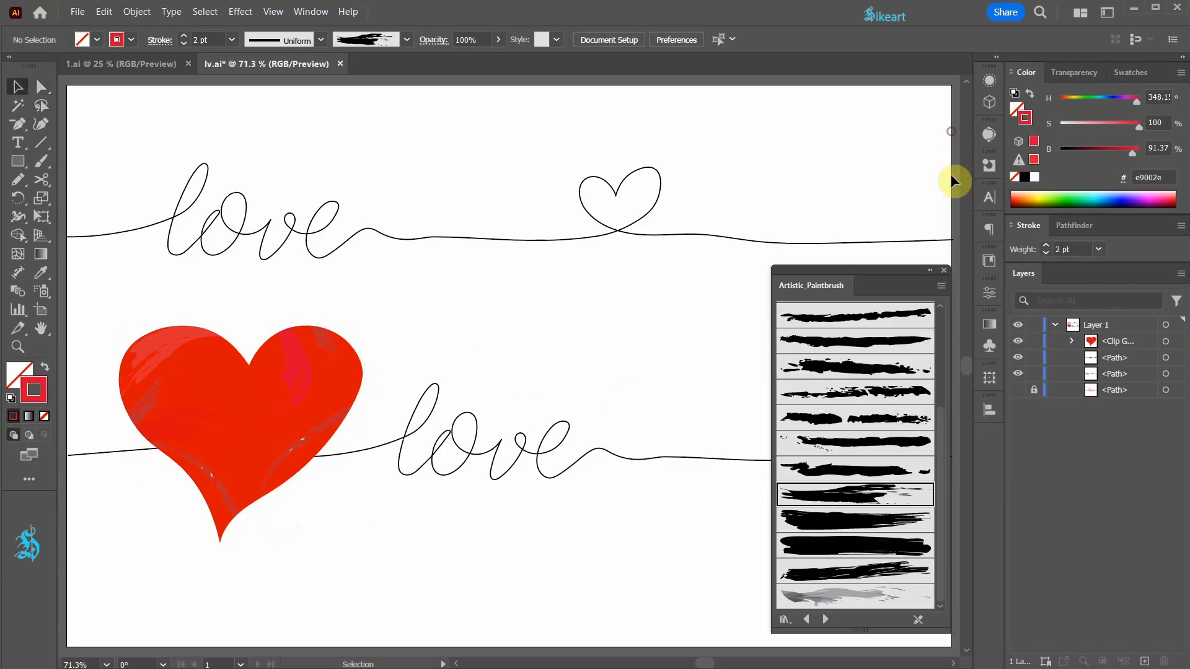
click(944, 270)
- Show the rulers and place a horizontal guide at the left starting point of each of the two lines
scroll(415, 326, down, 1)
key(r)
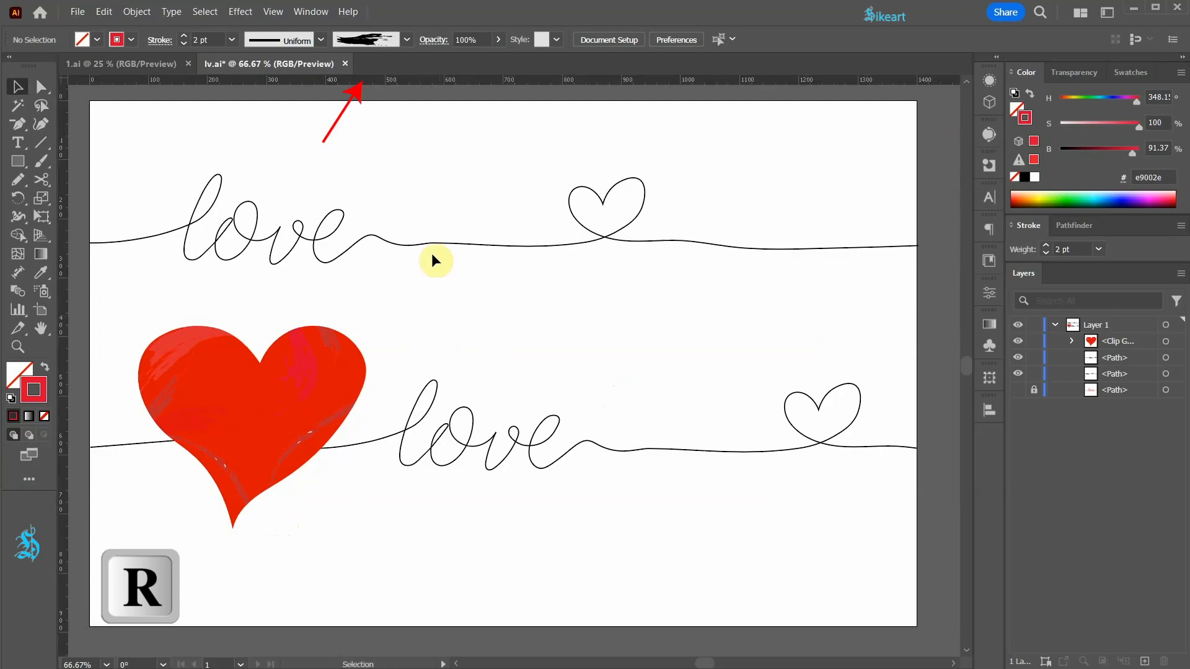
drag(369, 79, 388, 243)
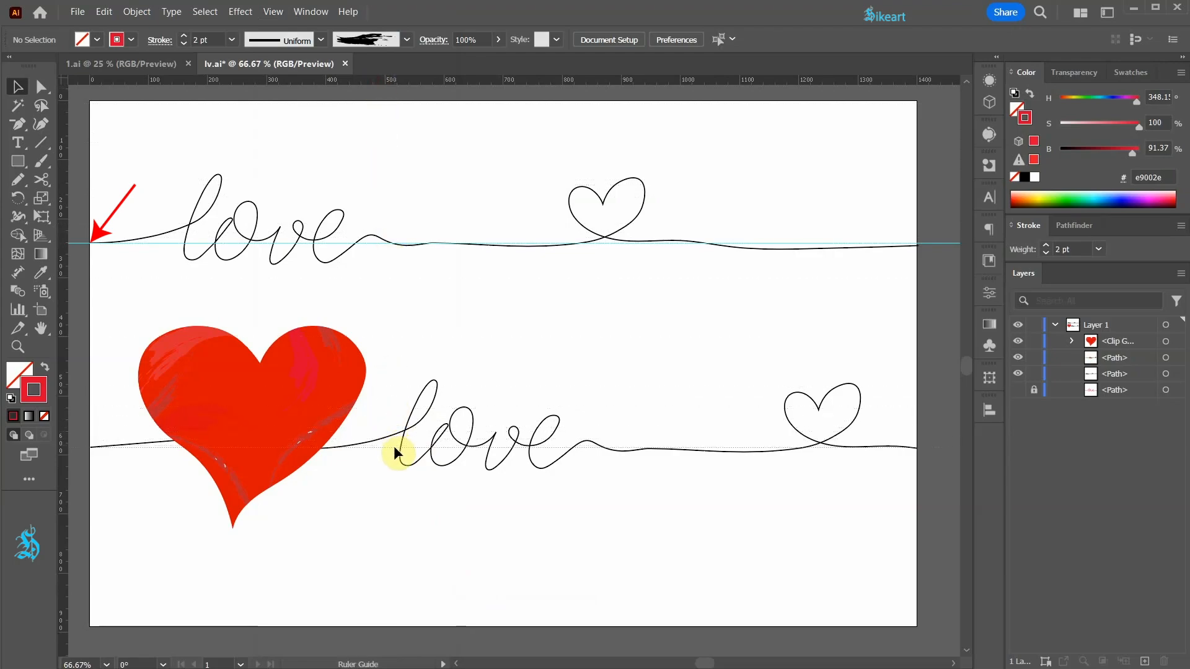
drag(393, 444, 393, 445)
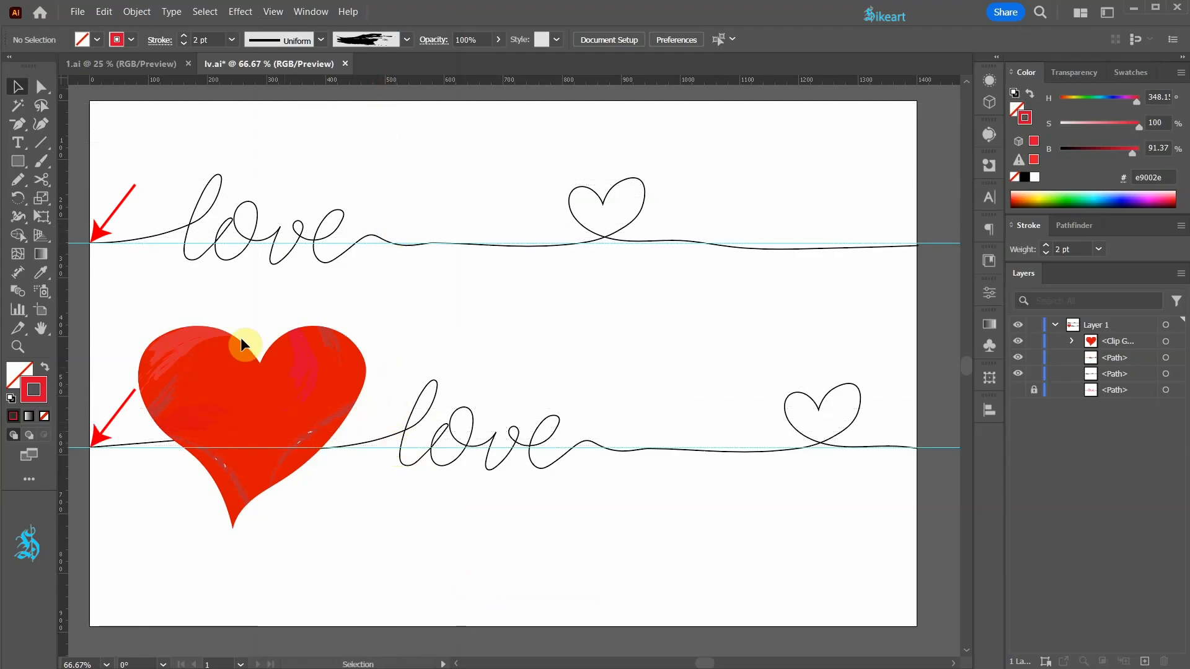
- Move the upper line's right end anchor to where its guide meets the artboard's right edge, and adjust the handle to the guide
scroll(83, 230, up, 5)
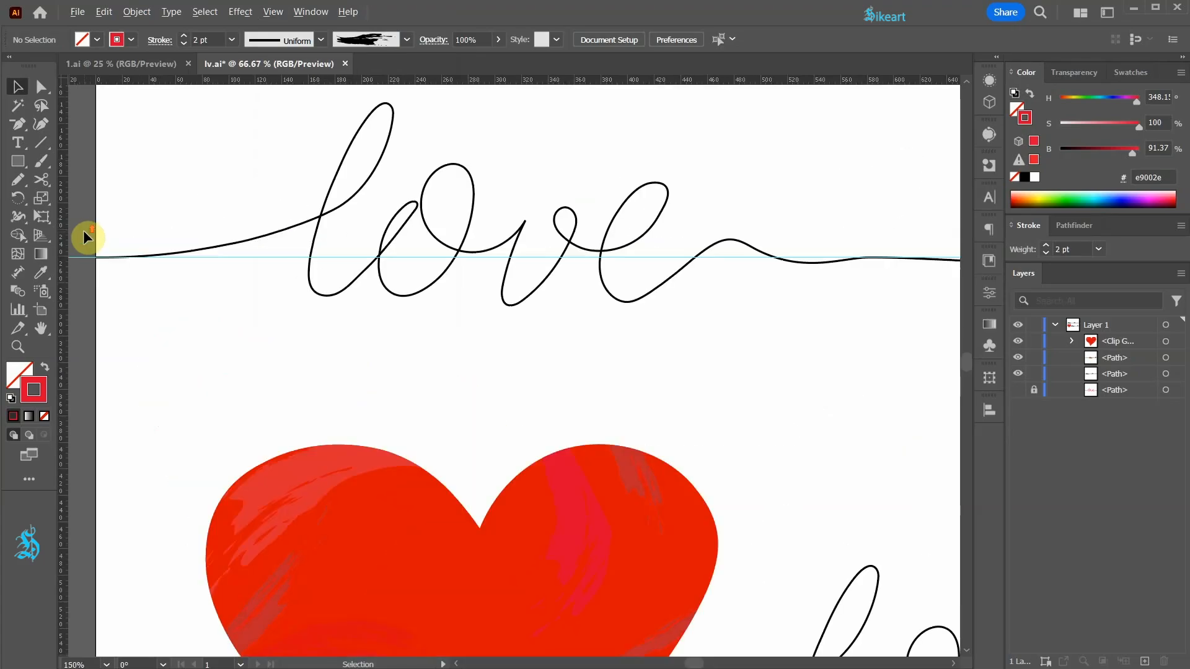
scroll(95, 329, up, 3)
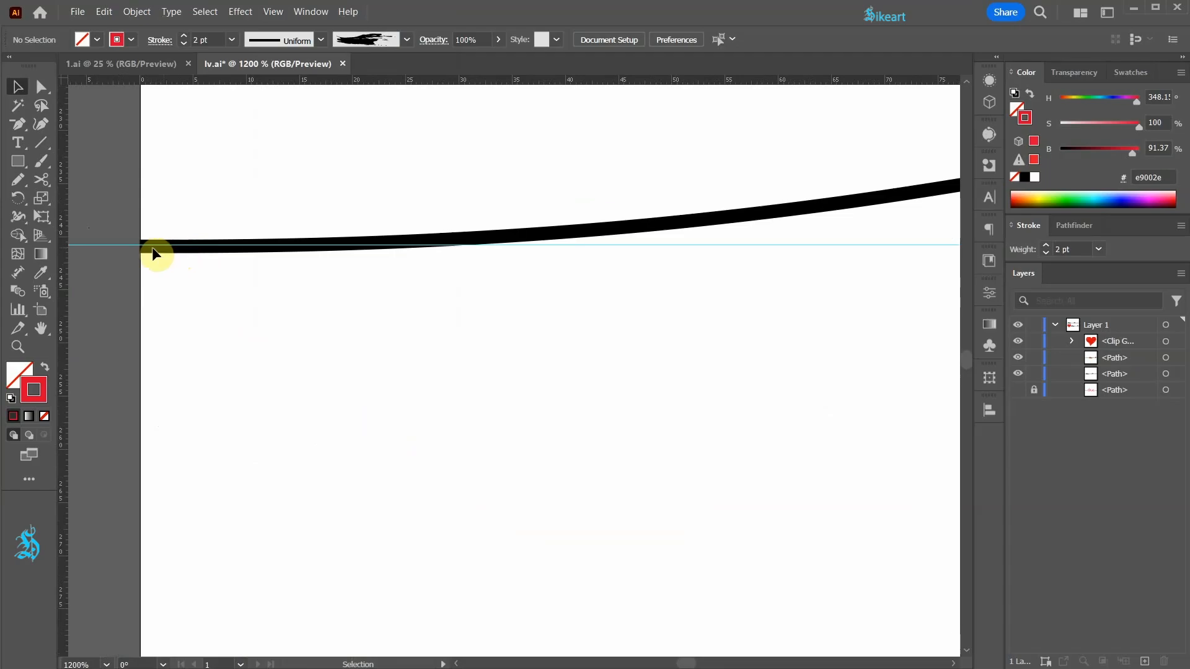
scroll(118, 273, down, 5)
scroll(901, 290, up, 5)
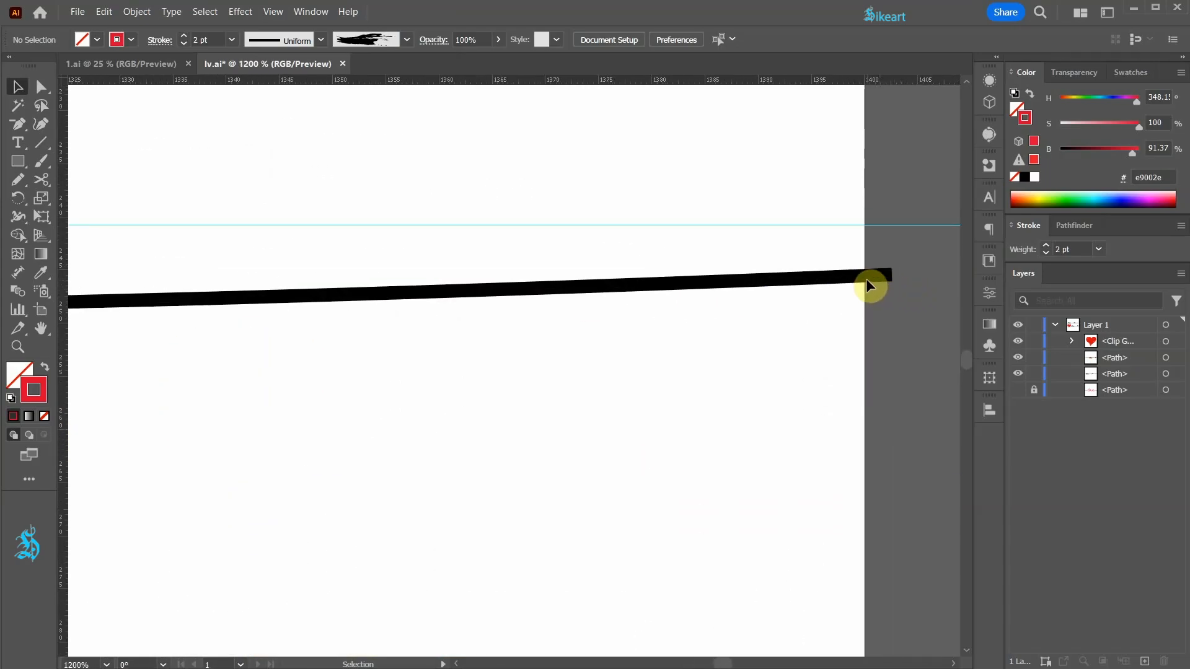
key(a)
click(886, 275)
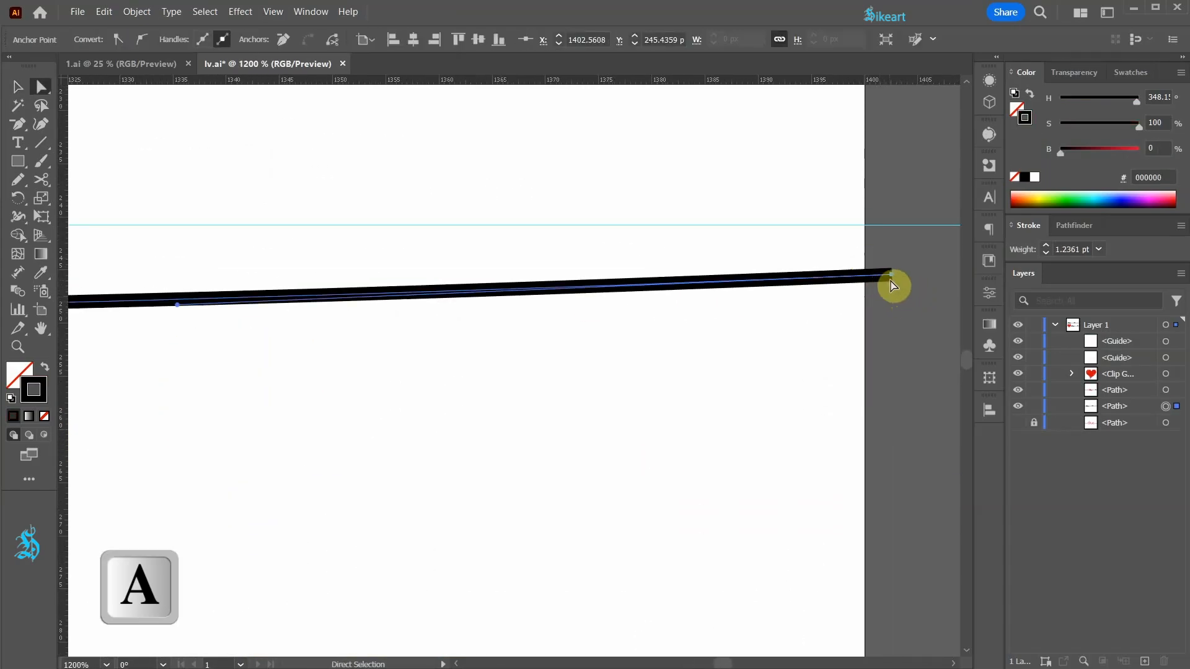
drag(892, 279, 866, 226)
drag(151, 256, 166, 226)
- Move the lower line's right end anchor onto its guide at the artboard's right edge, and level its handle along the guide
scroll(432, 307, down, 6)
drag(478, 606, 562, 228)
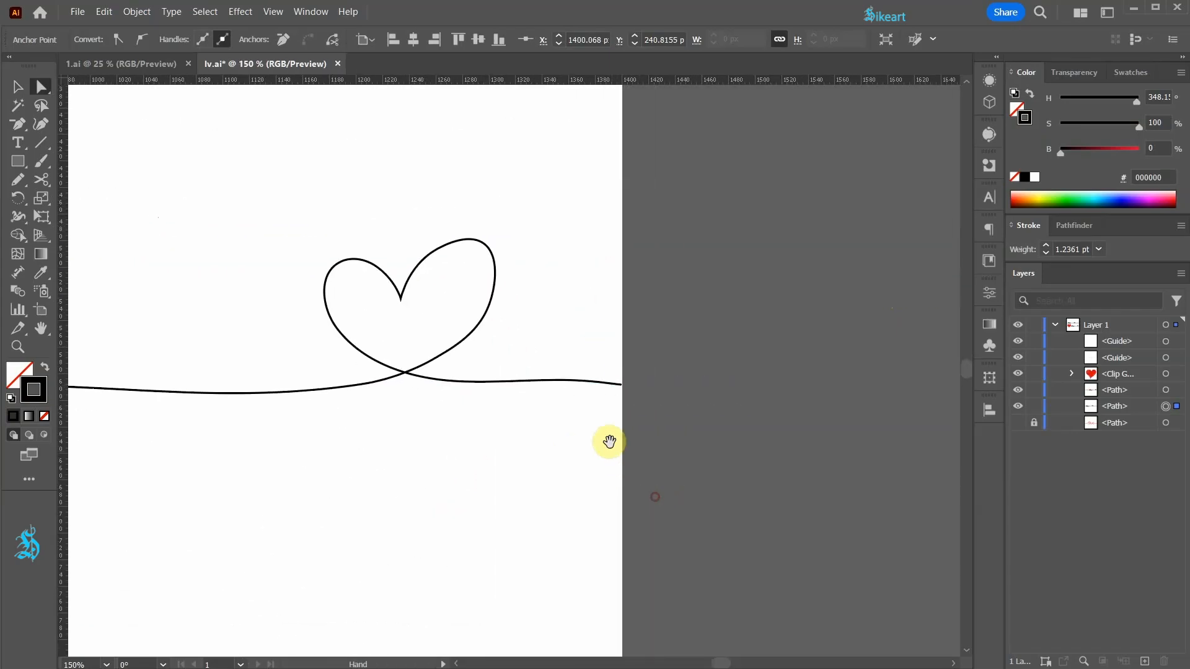
scroll(629, 388, up, 7)
scroll(655, 388, up, 1)
drag(604, 347, 620, 320)
drag(379, 288, 392, 316)
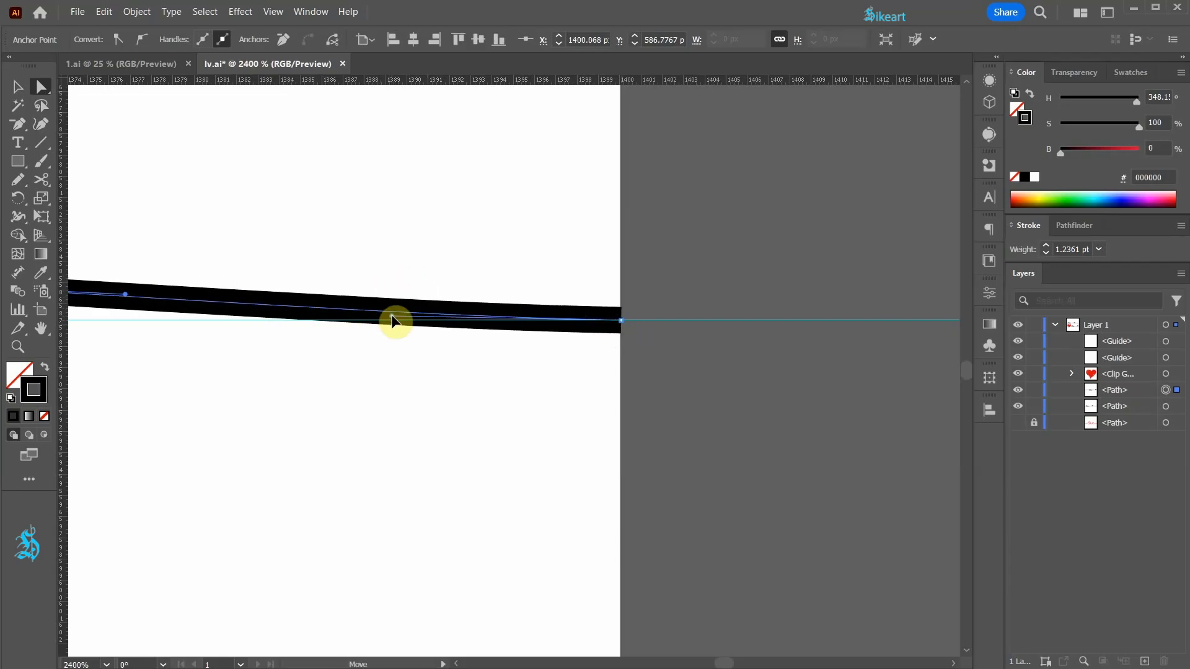
scroll(812, 389, down, 11)
scroll(222, 385, up, 8)
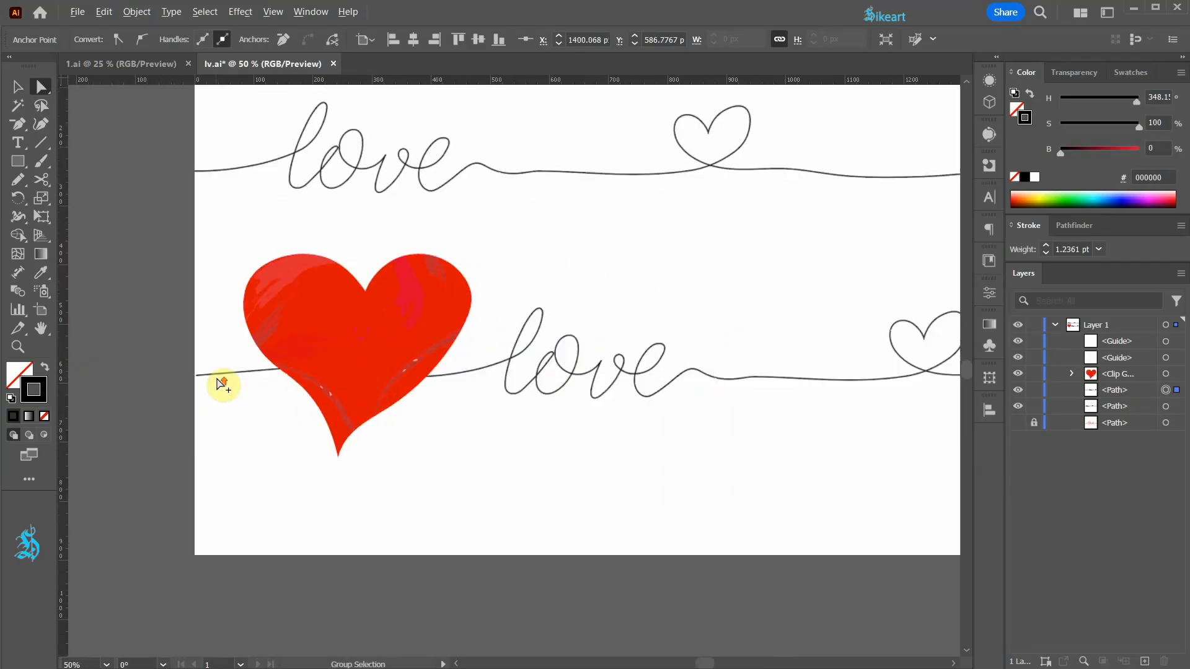
- Deselect the adjusted lower line and hide the guides
scroll(136, 372, up, 5)
drag(369, 368, 320, 359)
scroll(372, 365, down, 2)
drag(922, 315, 603, 359)
scroll(219, 391, down, 9)
click(900, 257)
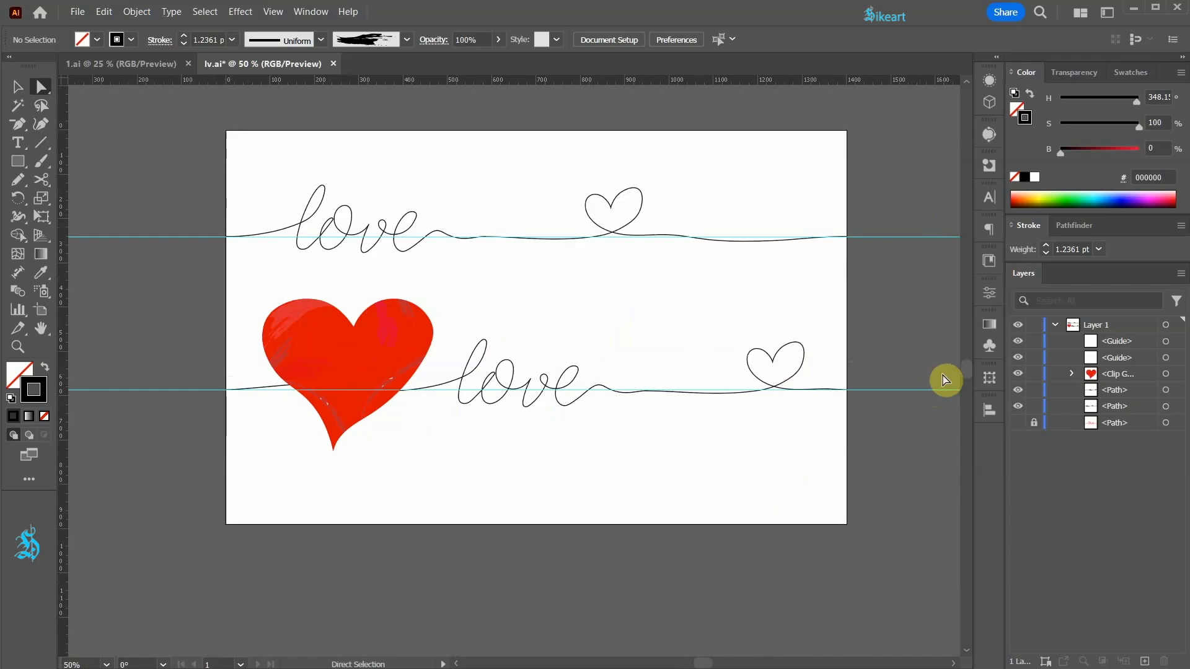
key(ctrl+semicolon)
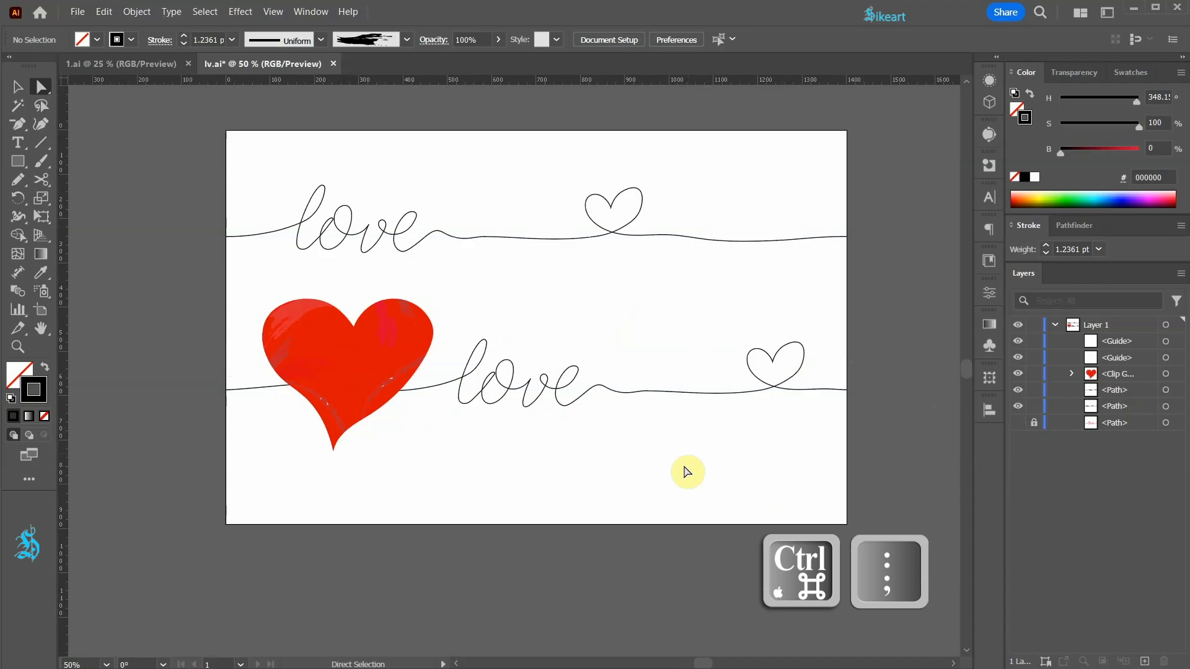
- Scale all the artwork down proportionally to about 590 px wide, keeping it against the artboard's left edge
key(v)
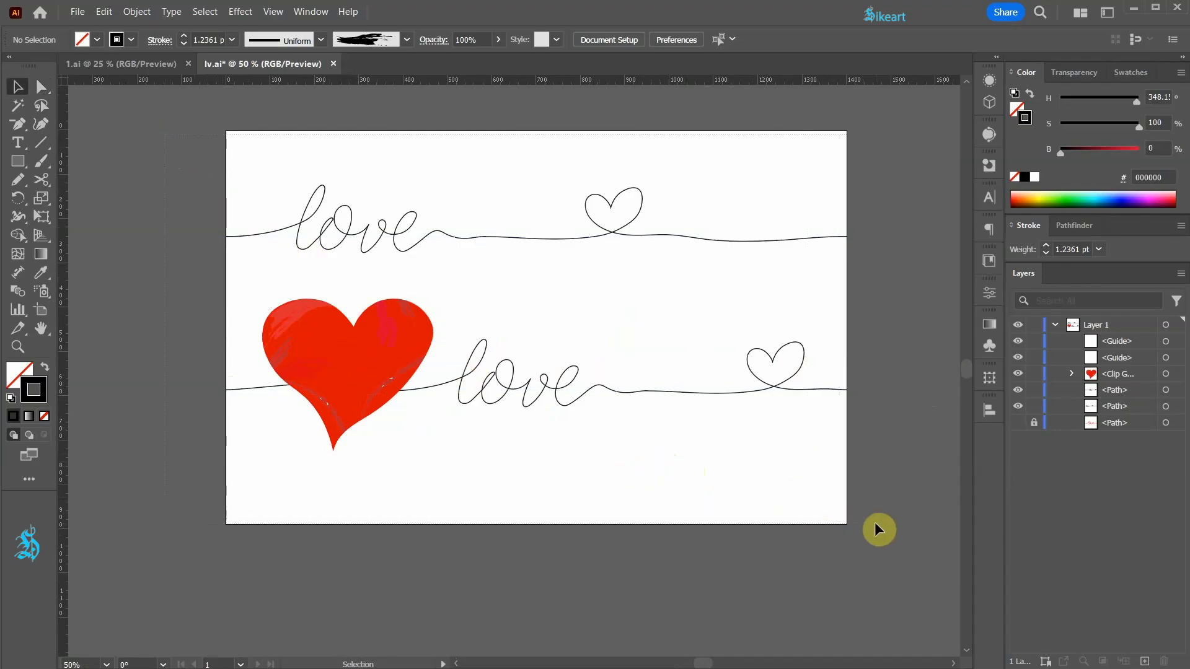
key(ctrl+a)
drag(845, 452, 490, 341)
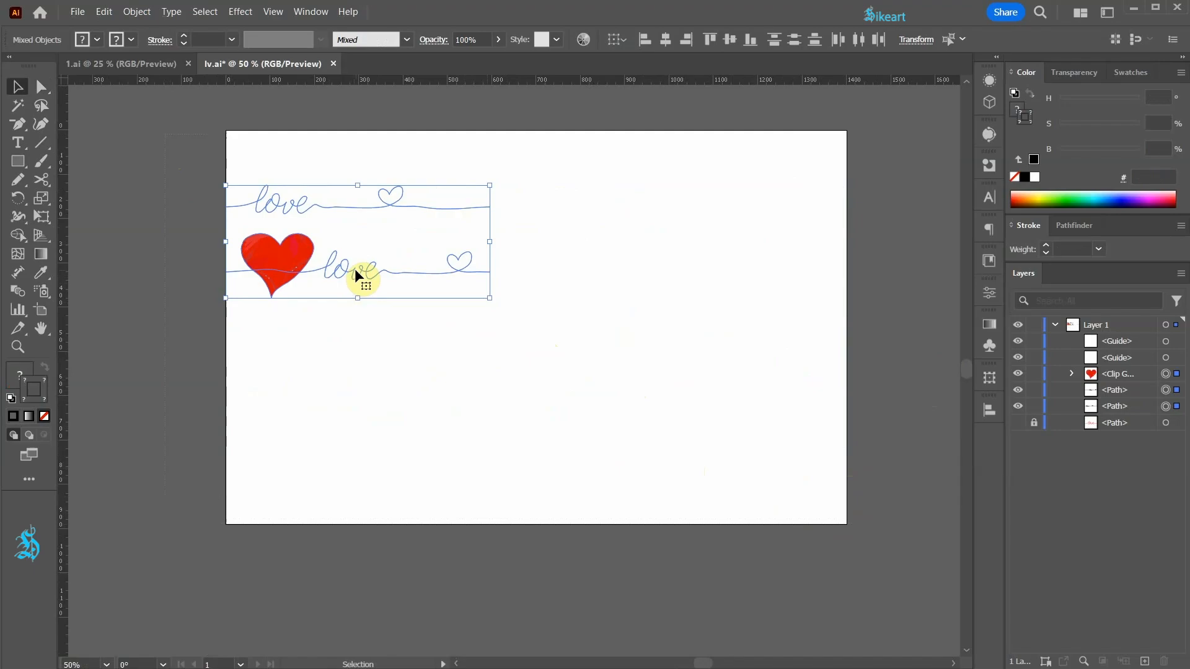
- Make a grid repeat from the selected love lines and red heart
click(138, 12)
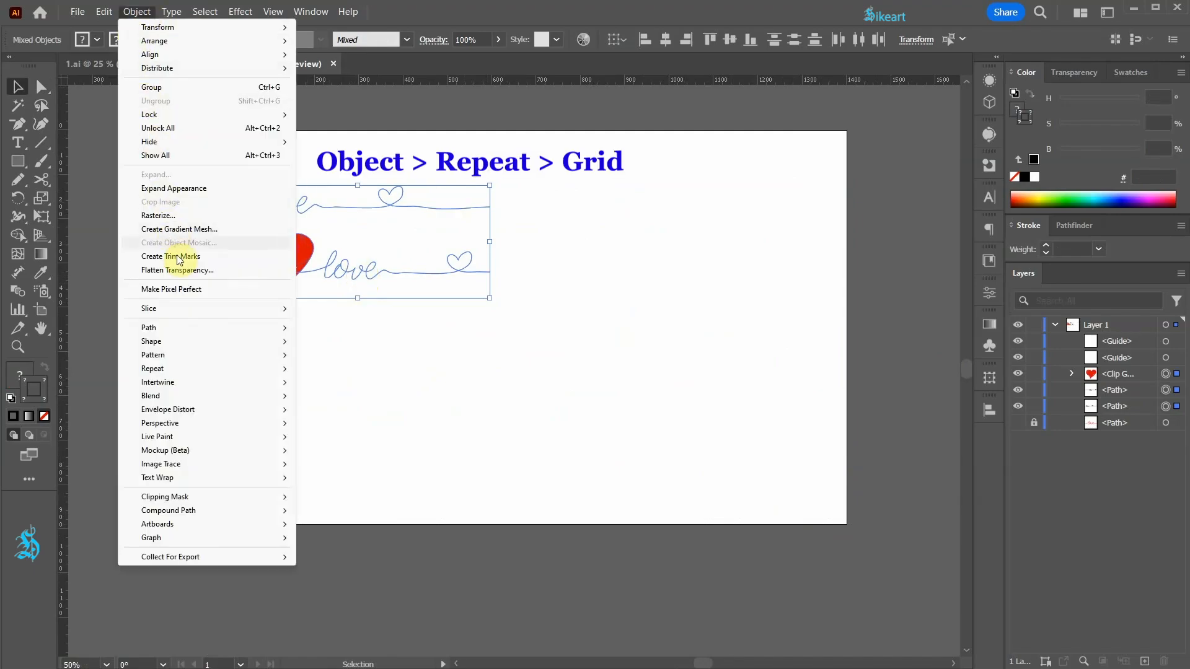
mouse_move(207, 370)
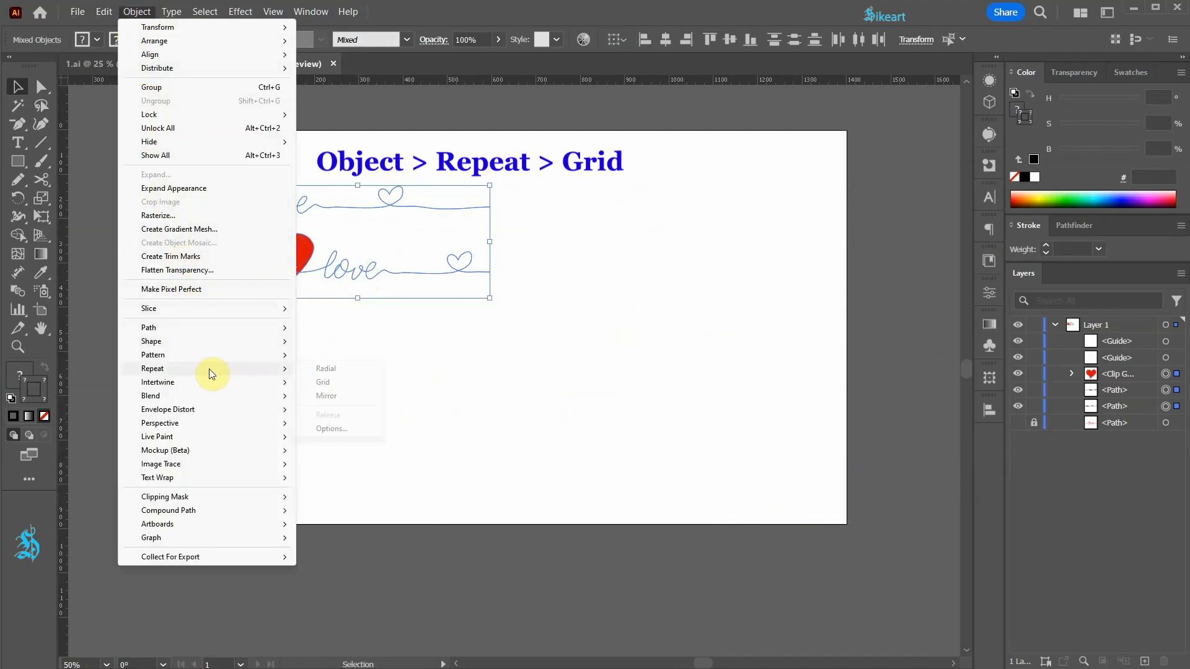
click(322, 383)
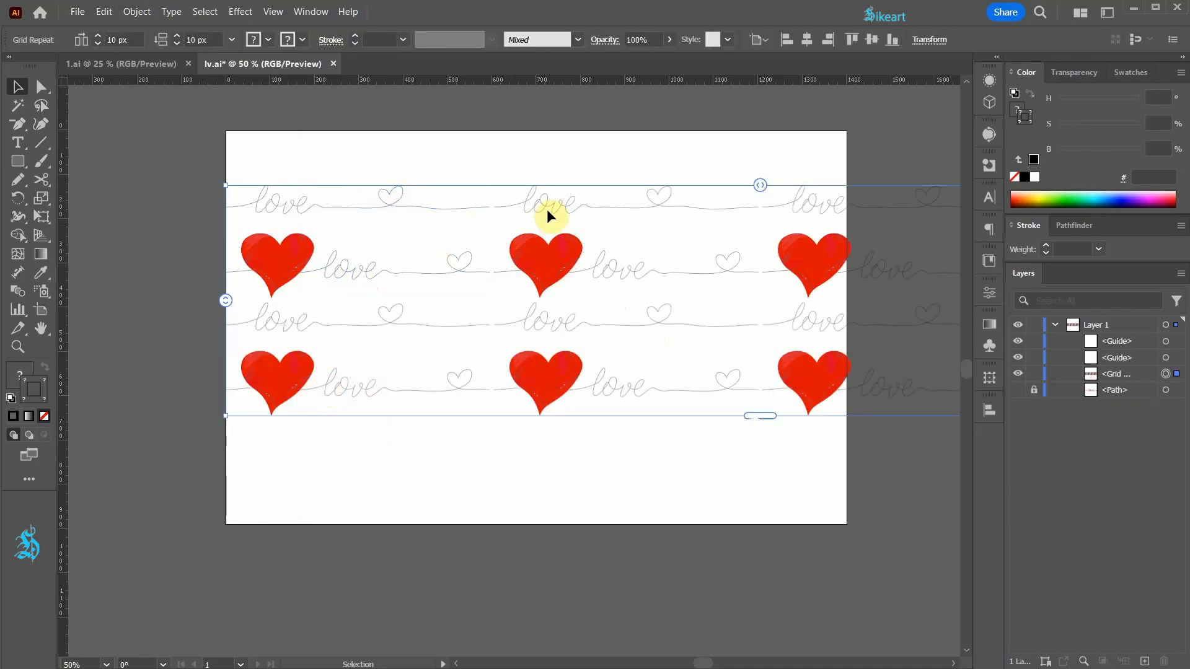
- Set the grid repeat's horizontal spacing to 0 px so the line ends join between tiles
scroll(501, 204, up, 4)
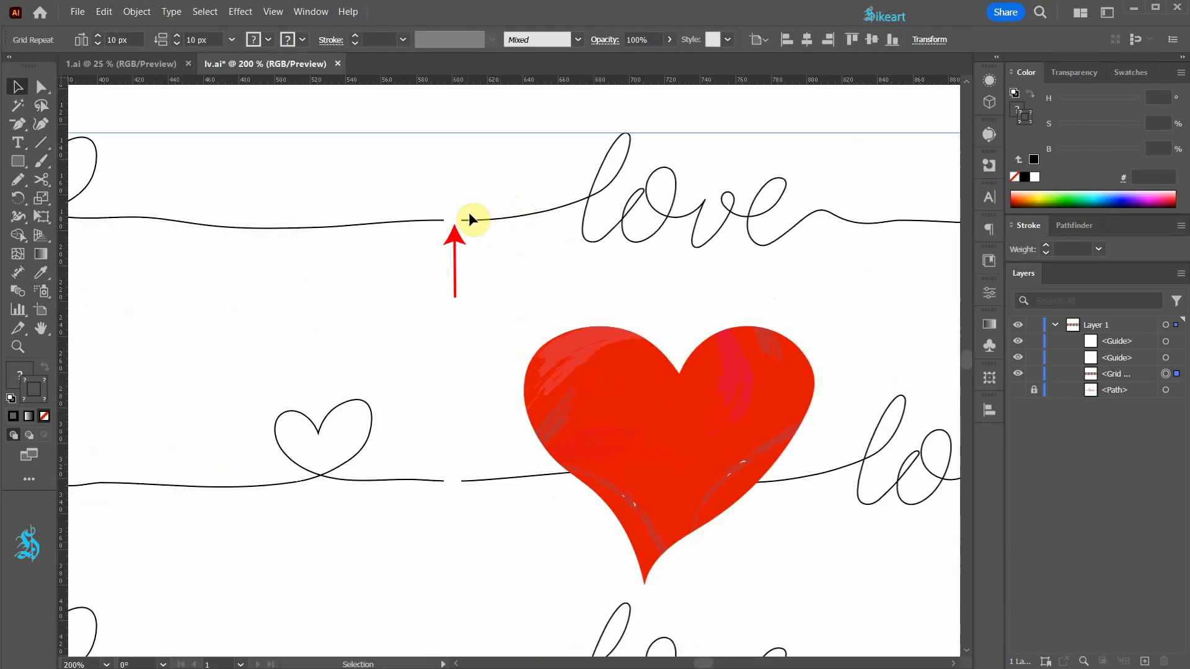
click(97, 44)
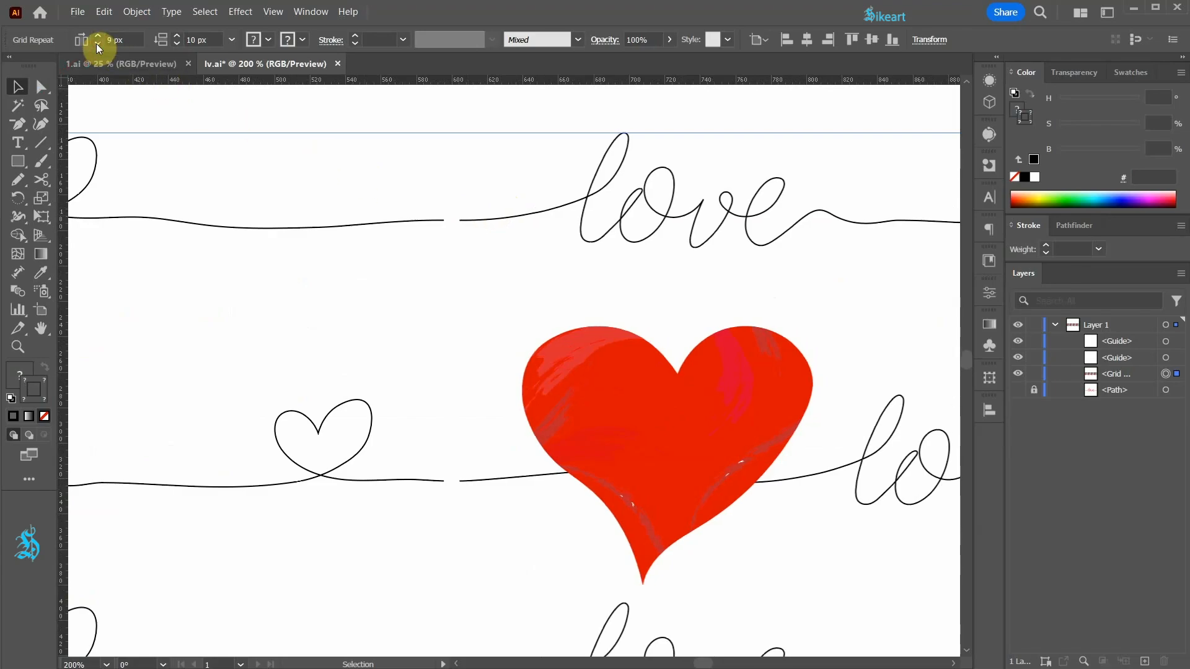
click(98, 45)
click(97, 45)
click(98, 45)
click(97, 44)
click(98, 45)
click(97, 45)
click(97, 45)
click(98, 44)
click(98, 45)
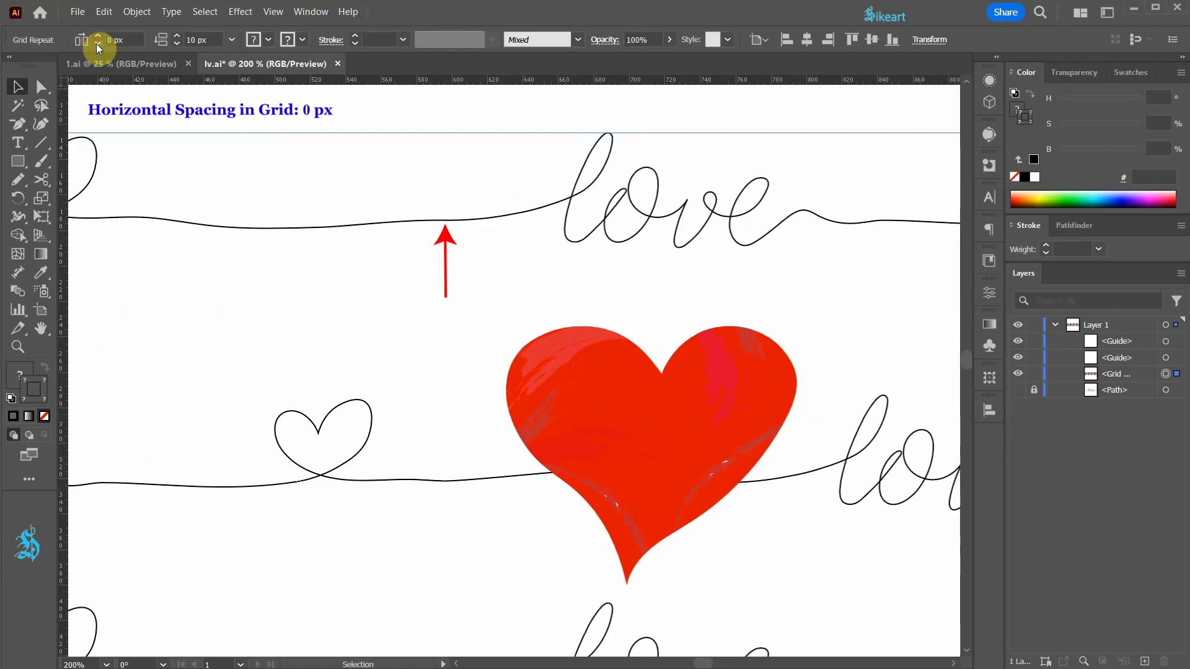
- Change the repeat's grid type to Brick by Row in its properties, and close the properties
scroll(275, 274, down, 4)
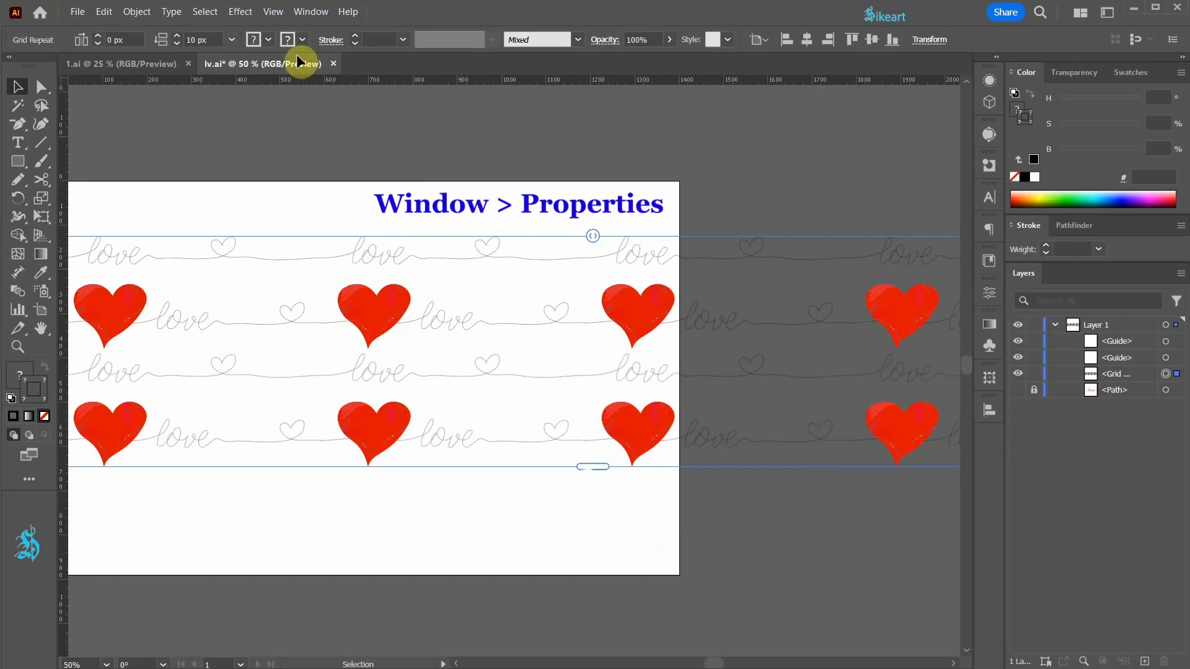
click(311, 13)
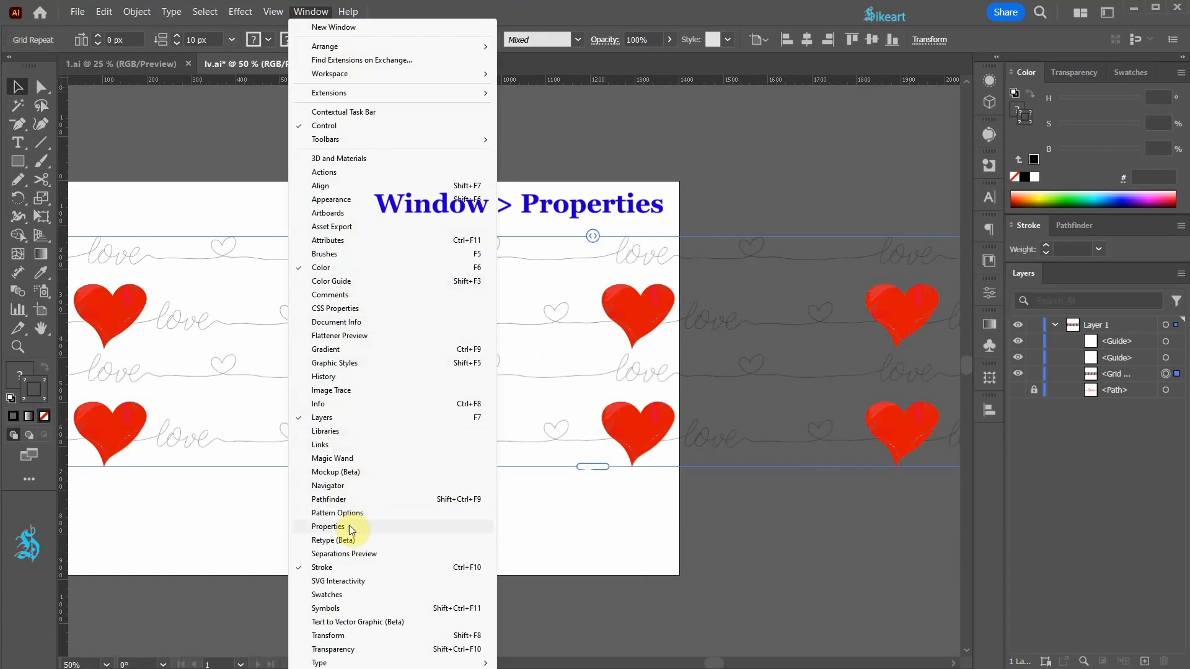
click(990, 292)
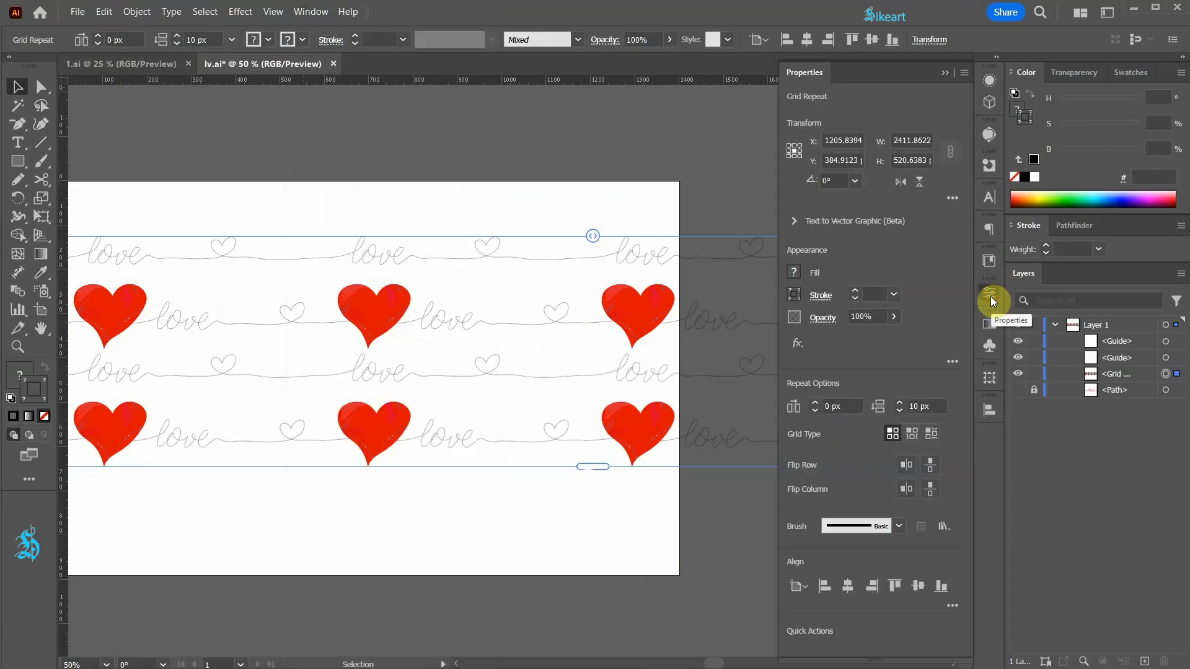
click(918, 438)
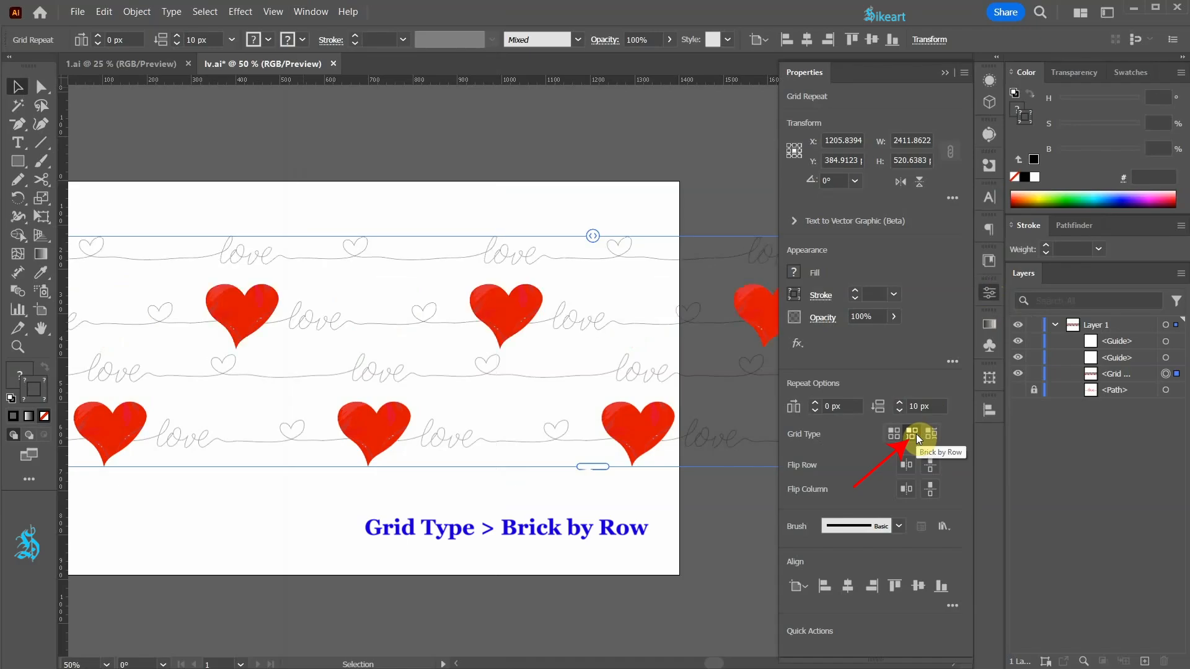
click(944, 73)
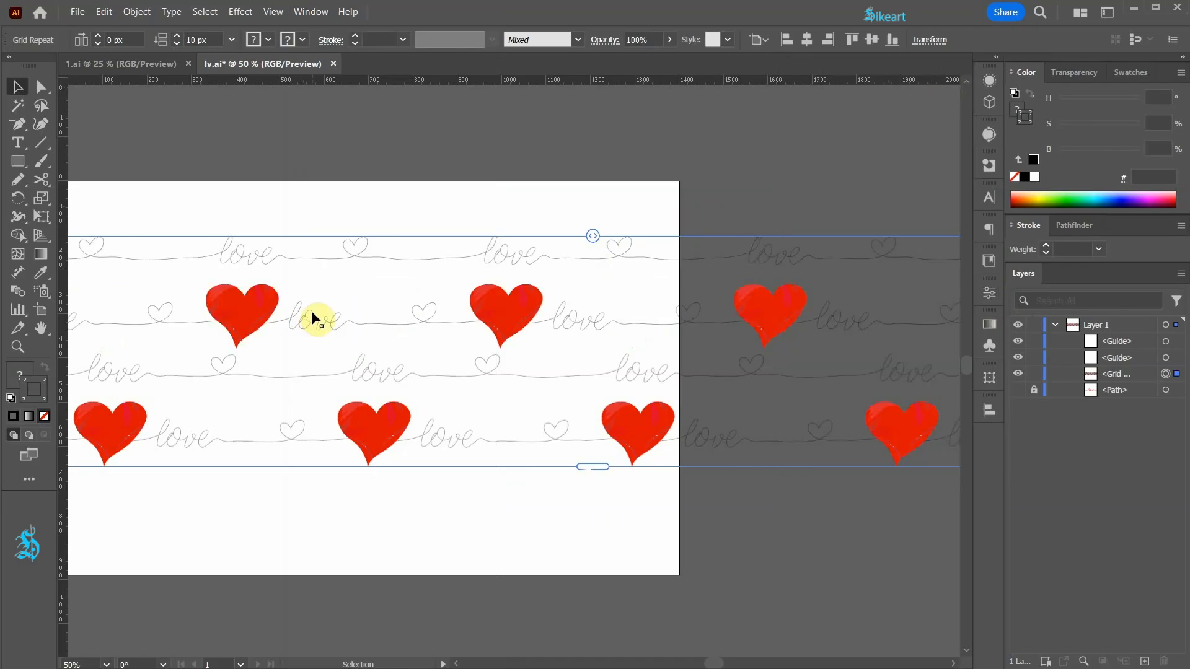
- Isolate the upper love line inside the grid repeat, set its stroke weight to 2 pt, and return to the repeat level
drag(340, 300, 481, 322)
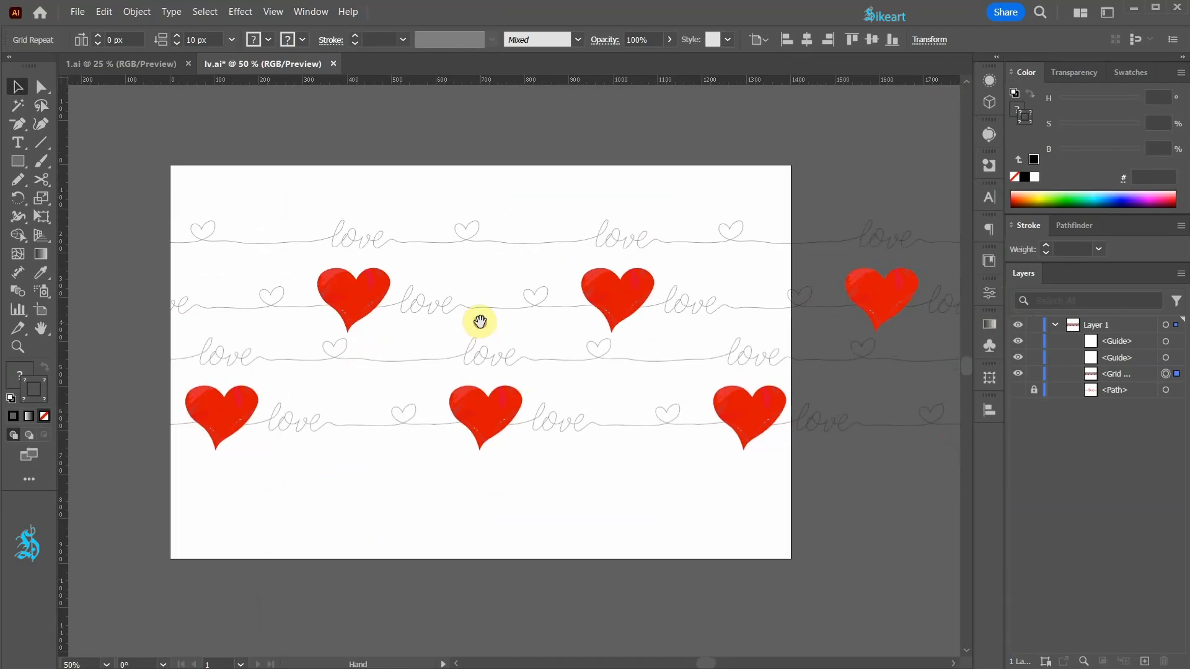
double_click(466, 237)
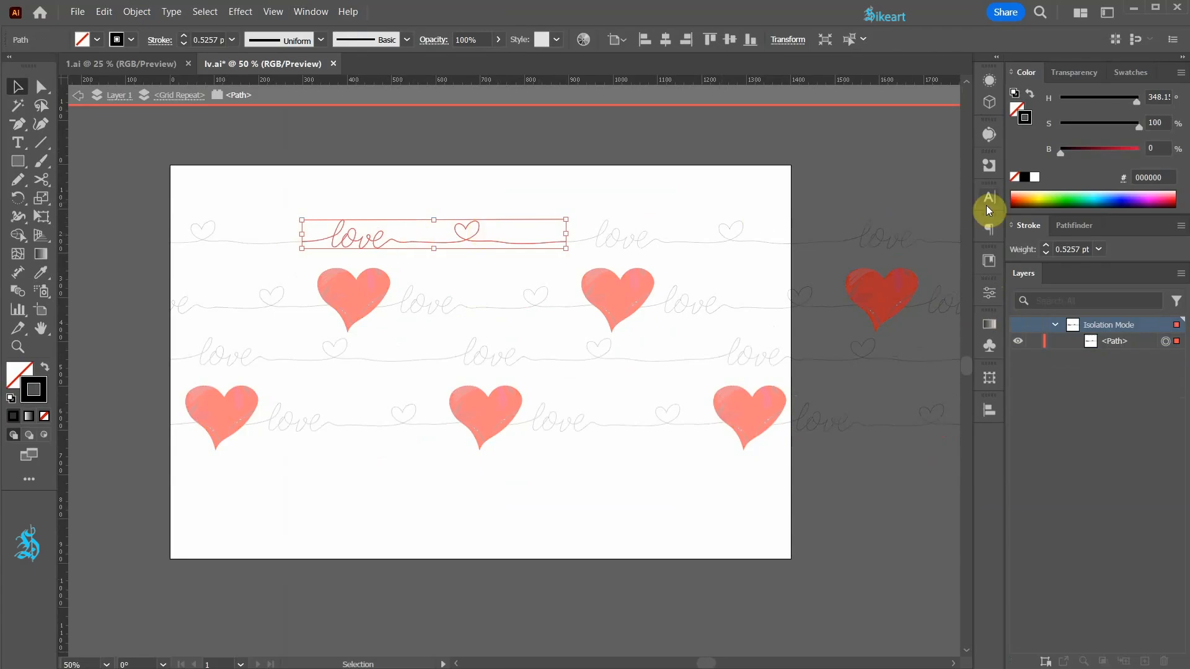
click(1099, 251)
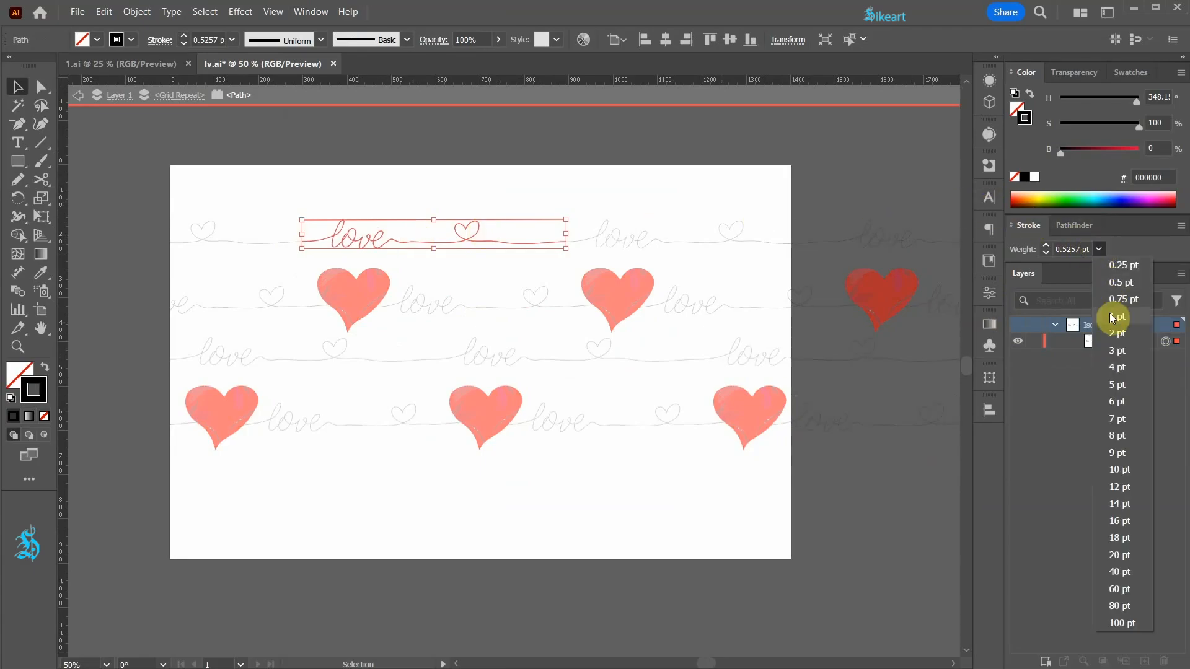
click(1120, 340)
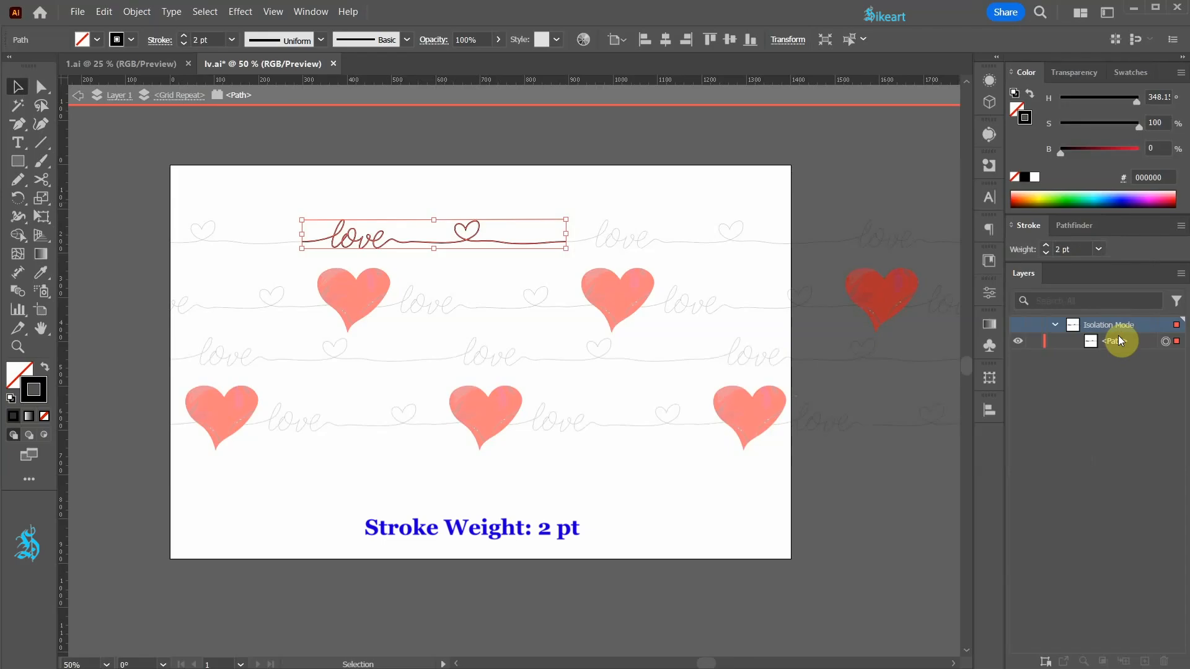
click(1121, 73)
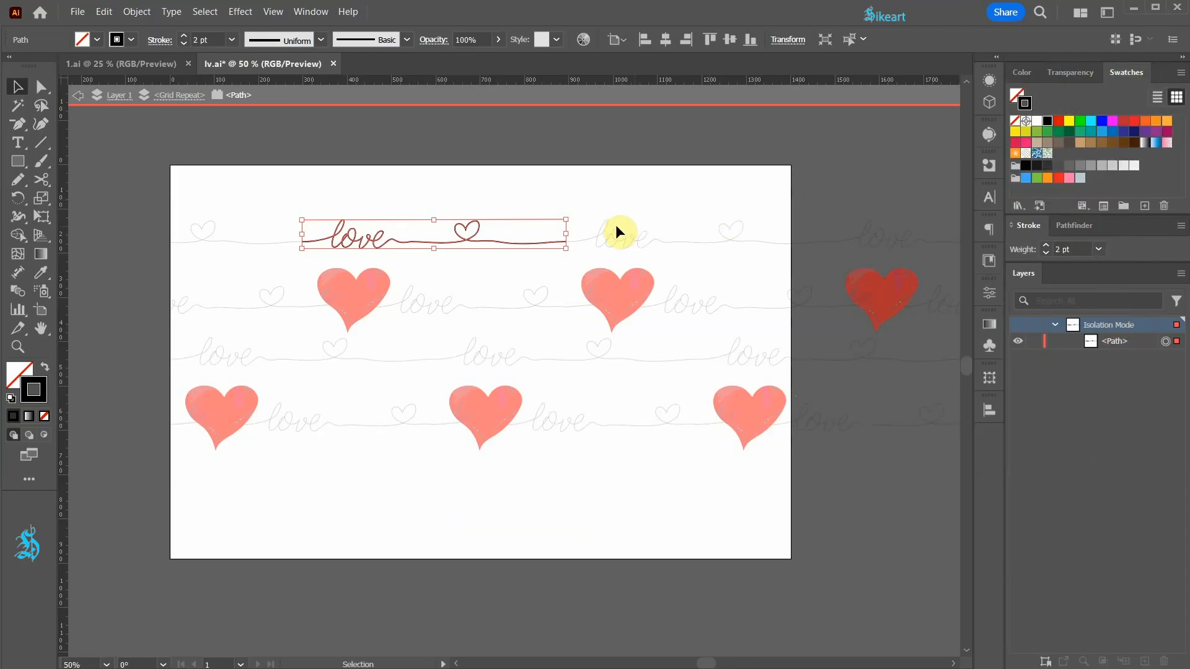
click(170, 98)
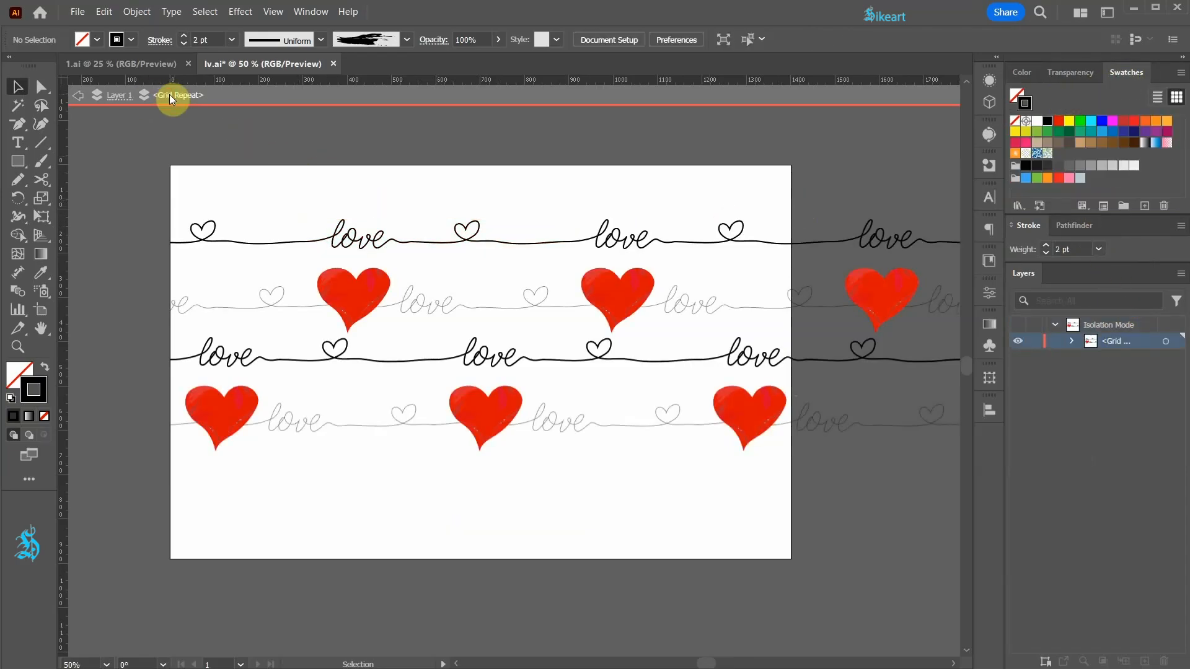
- Isolate the lower love line inside the grid repeat and set its stroke weight to 2 pt
double_click(441, 305)
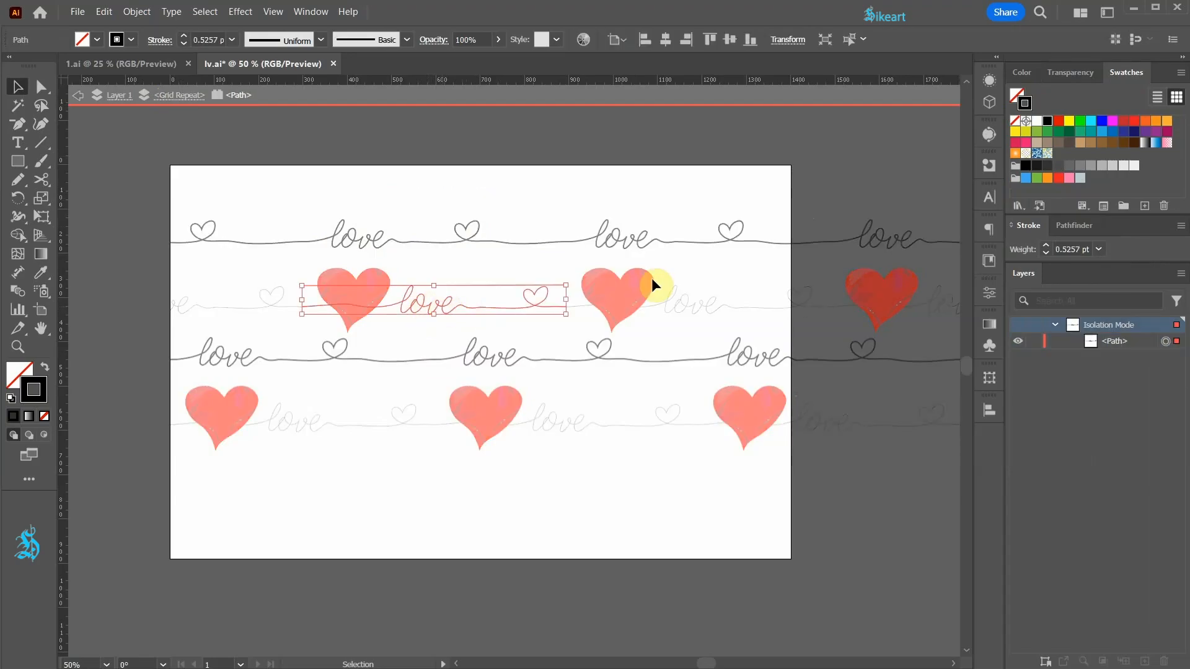
click(1098, 249)
click(1122, 332)
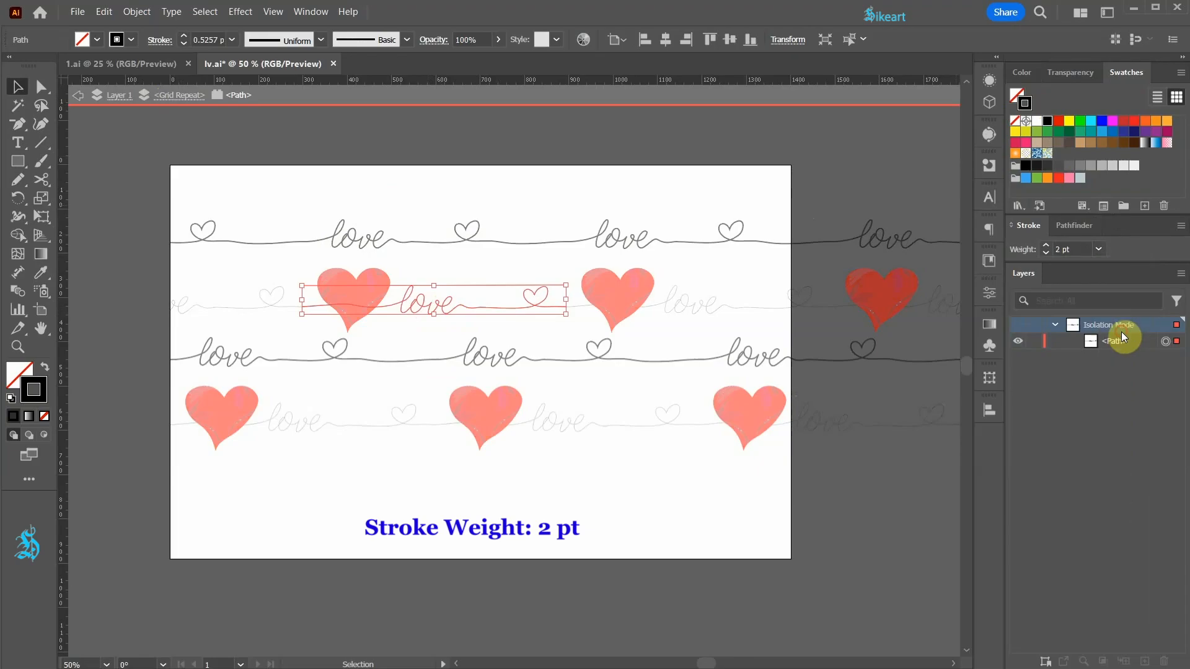
- Exit isolation mode completely, and lock and hide the original red love path
click(81, 96)
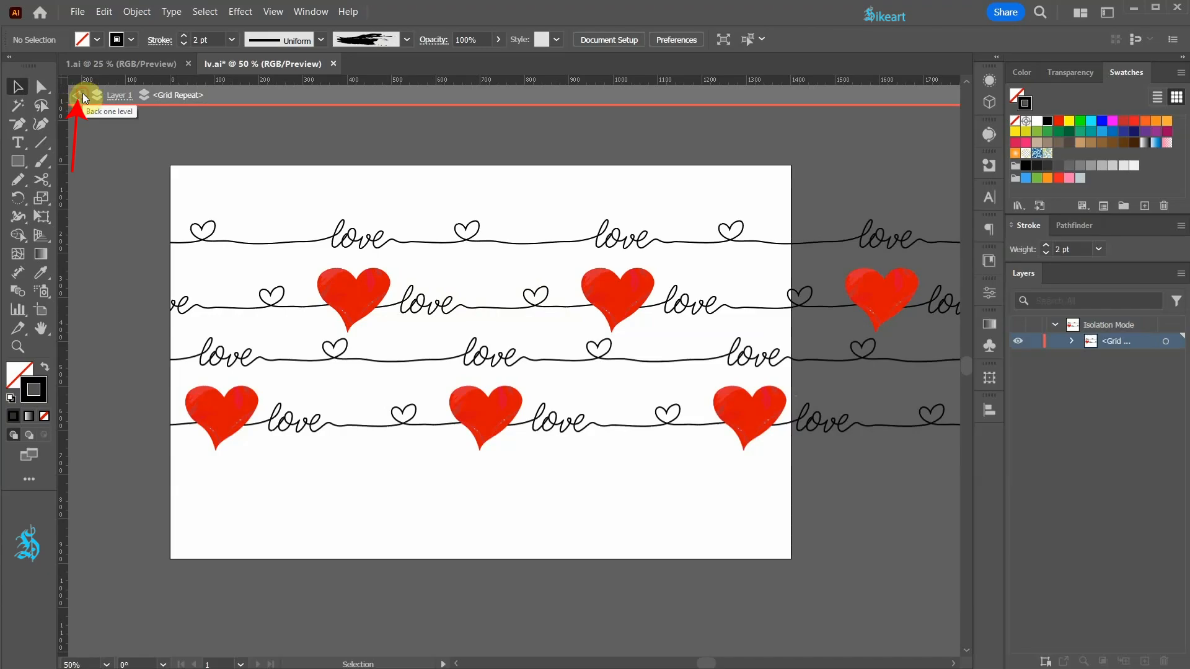
click(83, 94)
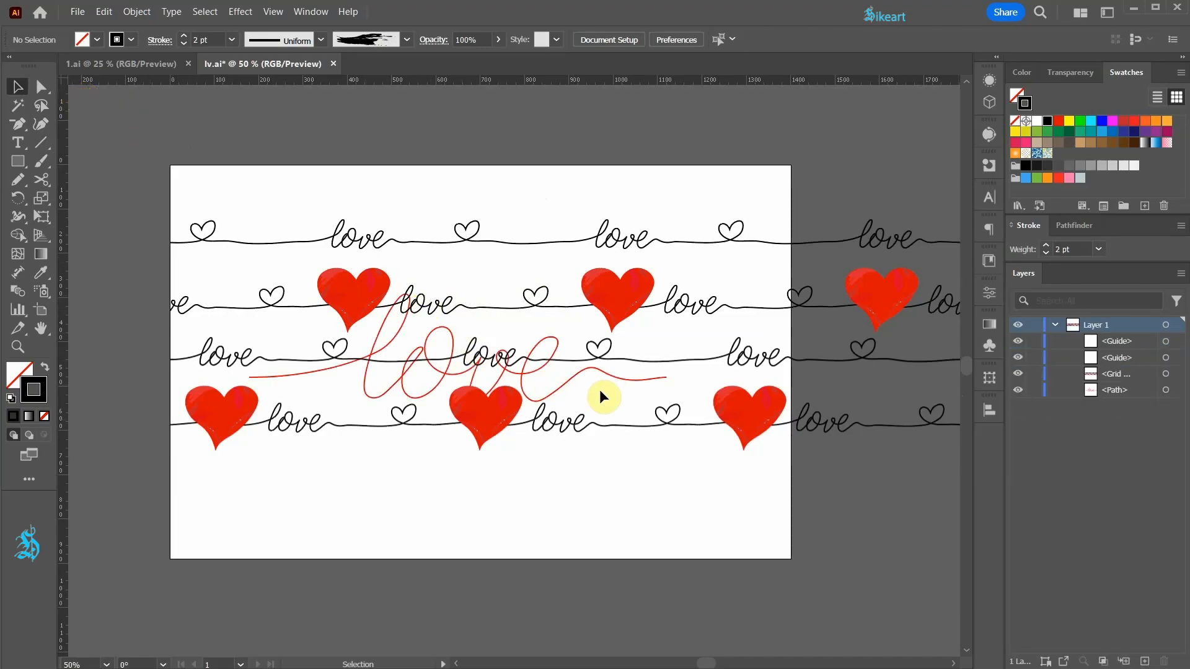
click(1017, 390)
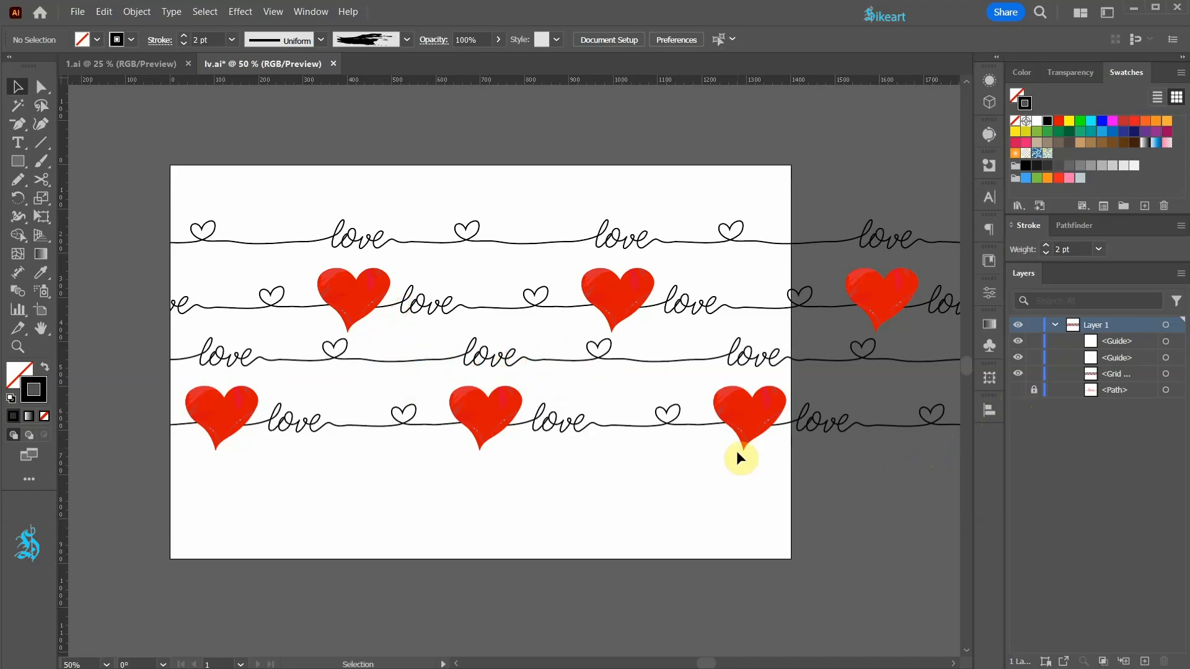
- Fit the grid repeat to the artboard by ending it at the right edge, moving it up, and extending it down to cover the page
click(451, 311)
alt+scroll(455, 412, down, 2)
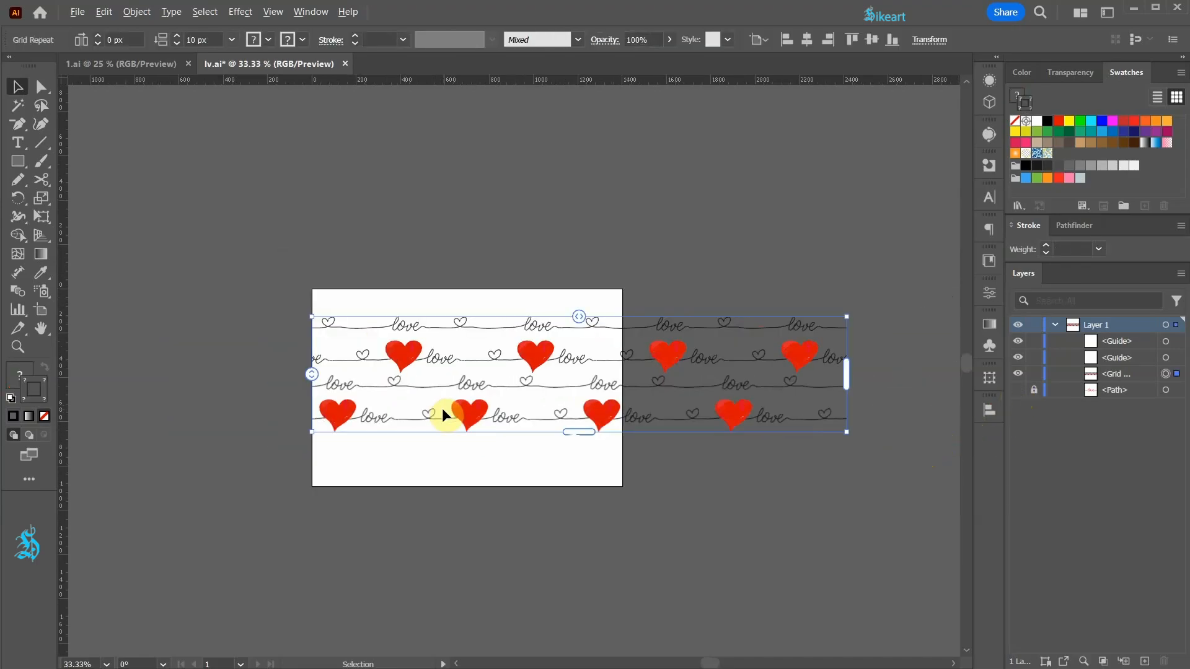
drag(846, 375, 625, 388)
alt+scroll(501, 360, up, 3)
alt+scroll(496, 362, down, 1)
drag(383, 300, 386, 253)
drag(504, 412, 518, 566)
click(884, 510)
- Turn on Trim View to show only the pattern within the artboard
alt+scroll(861, 284, up, 2)
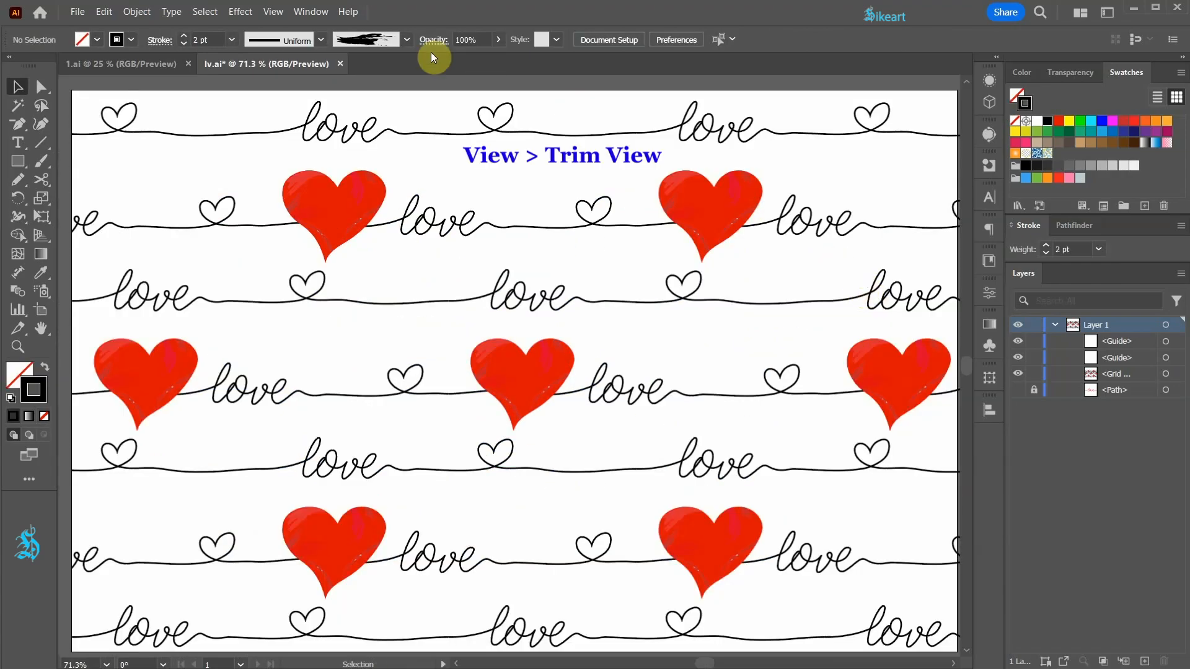
click(271, 14)
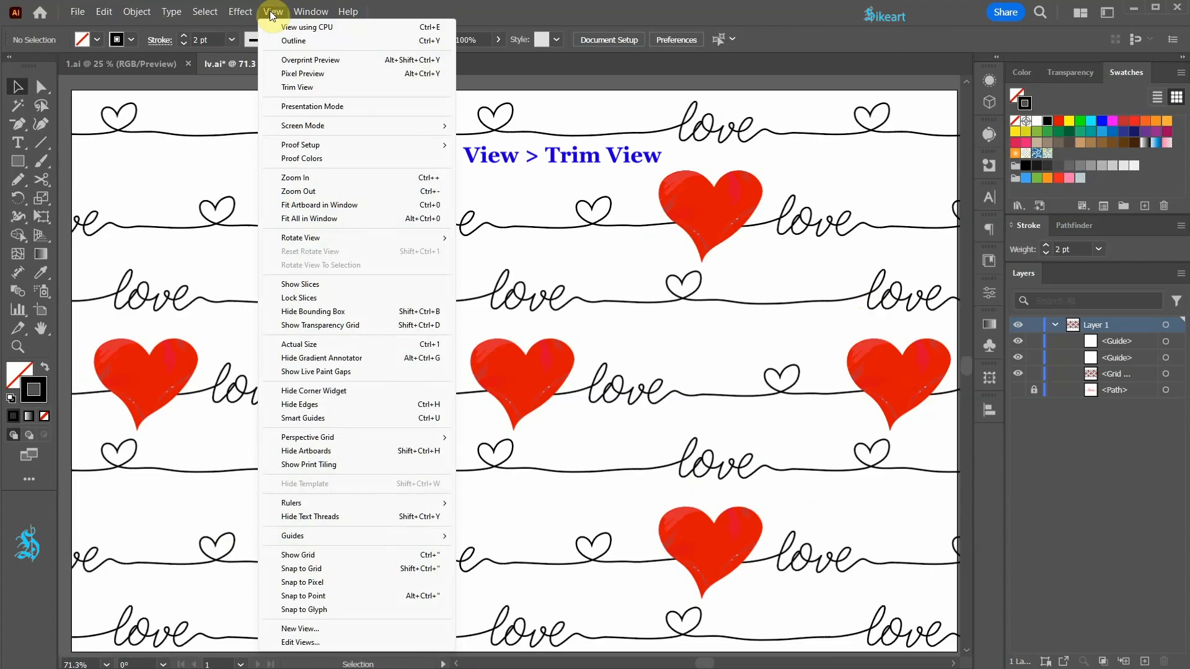
click(312, 87)
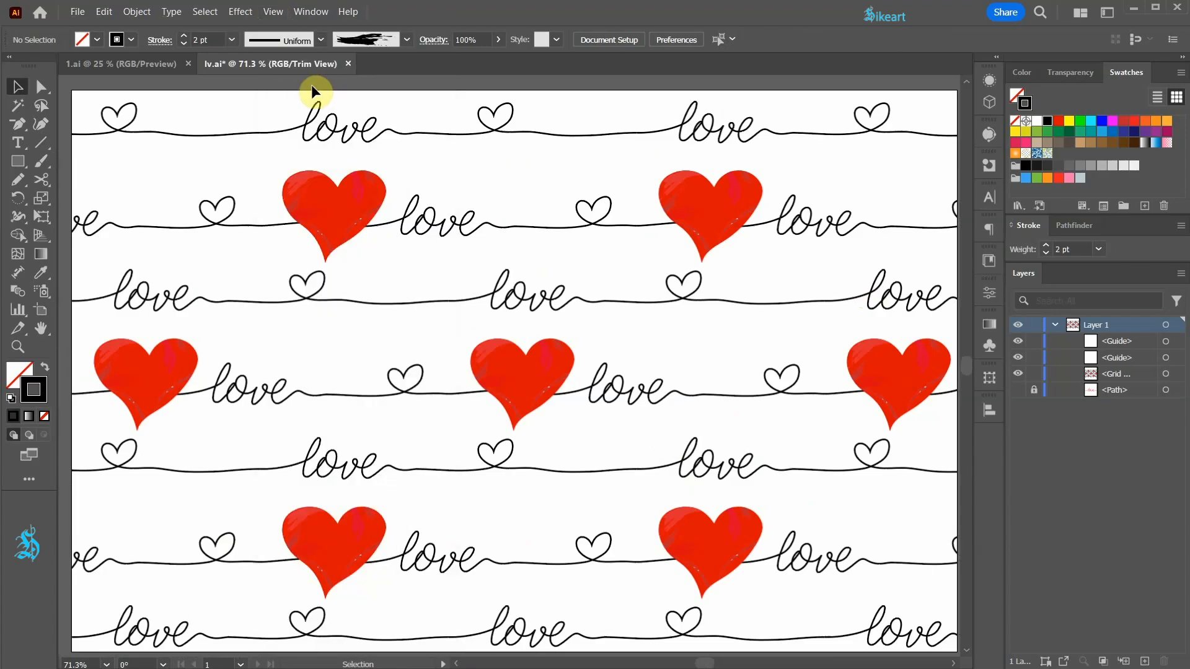